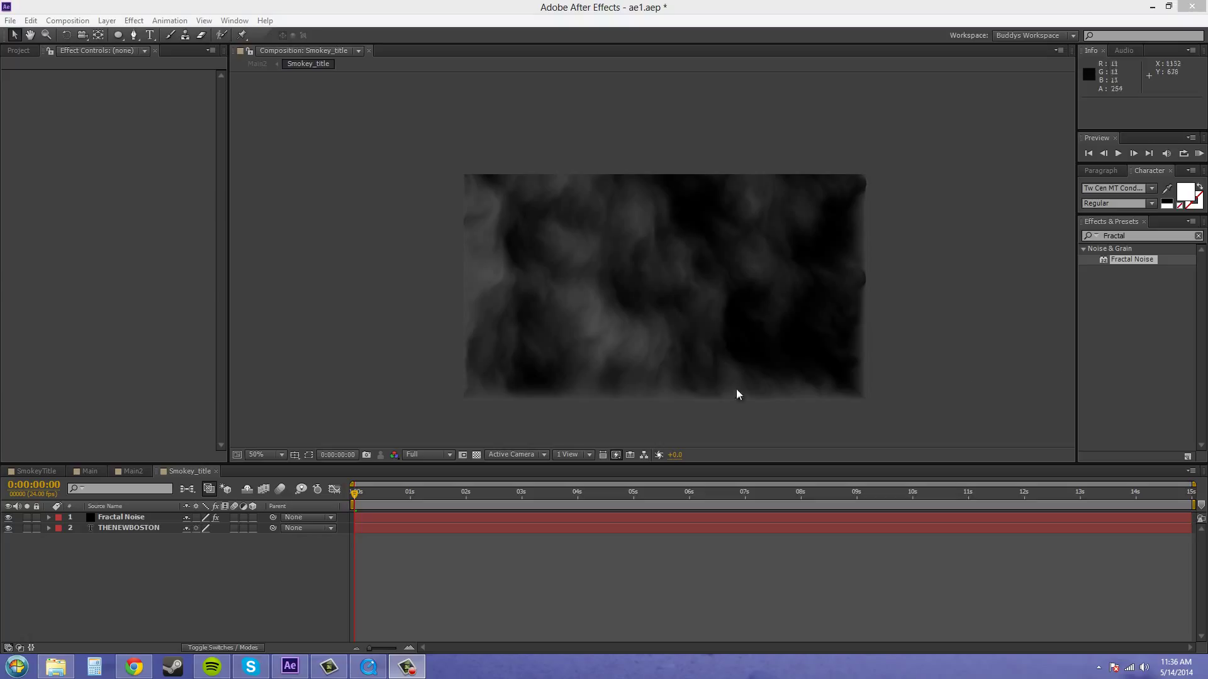
# Step: Create mask outlines from the THENEWBOSTON text layer, producing a THENEWBOSTON Outlines layer
pyautogui.click(626, 338)
pyautogui.click(213, 577)
pyautogui.click(114, 530)
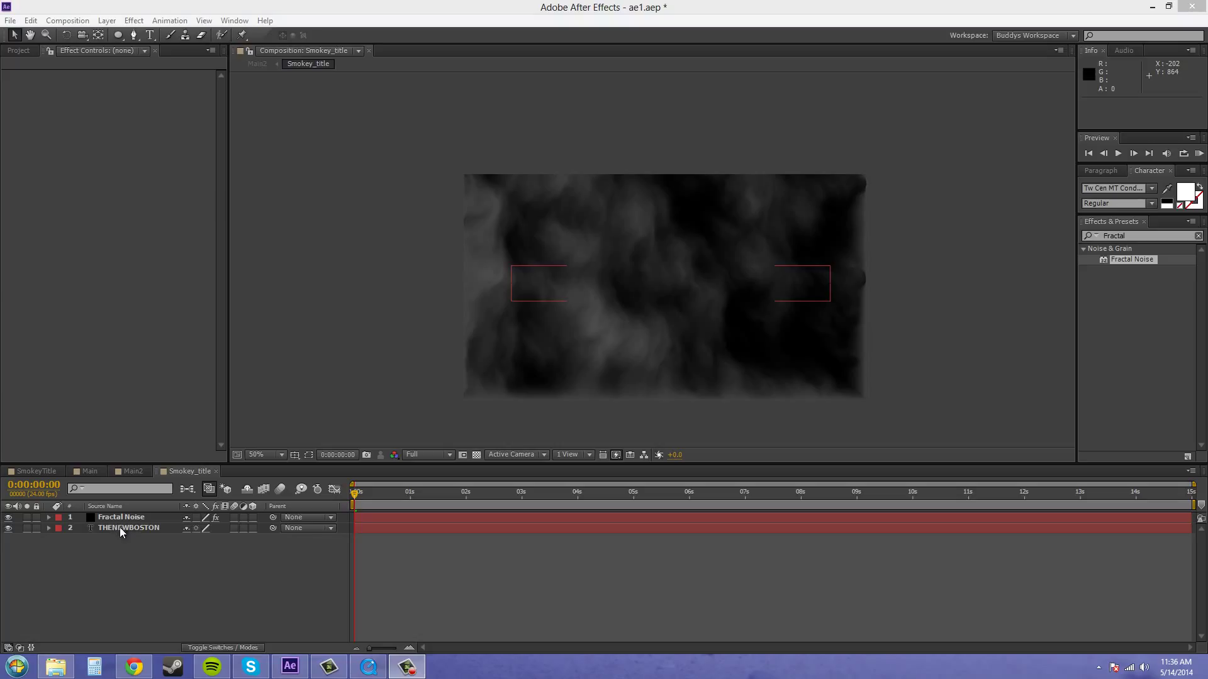
pyautogui.click(119, 517)
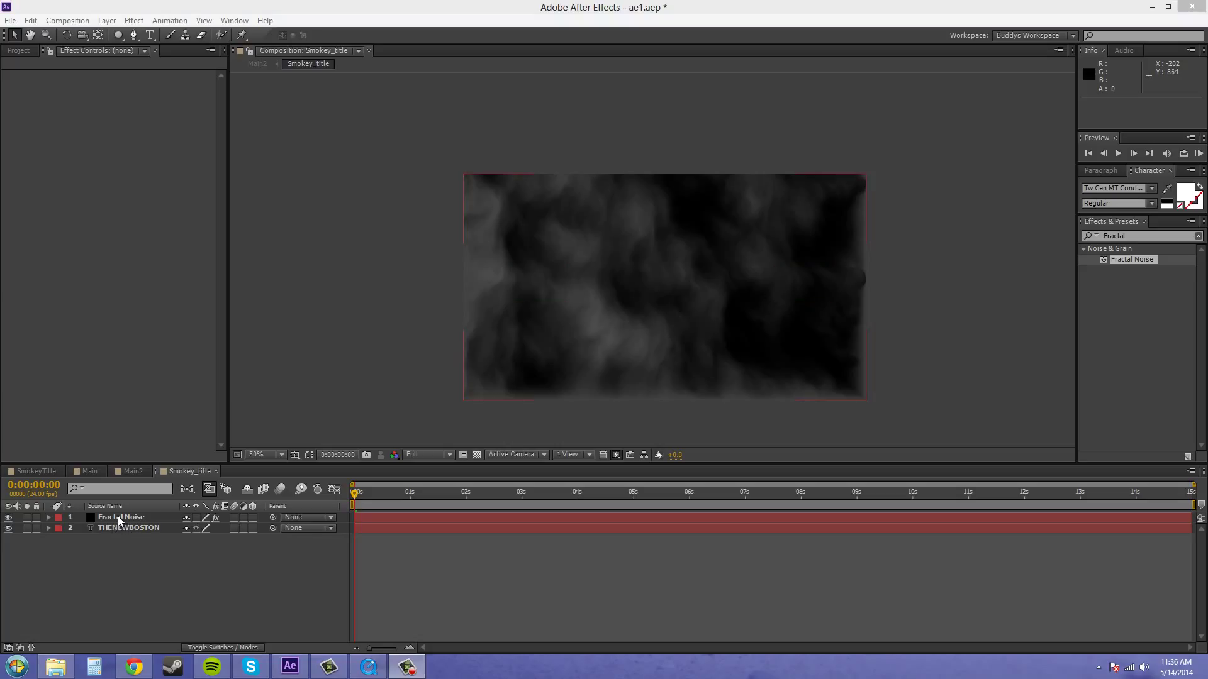
pyautogui.click(114, 529)
pyautogui.press('Return')
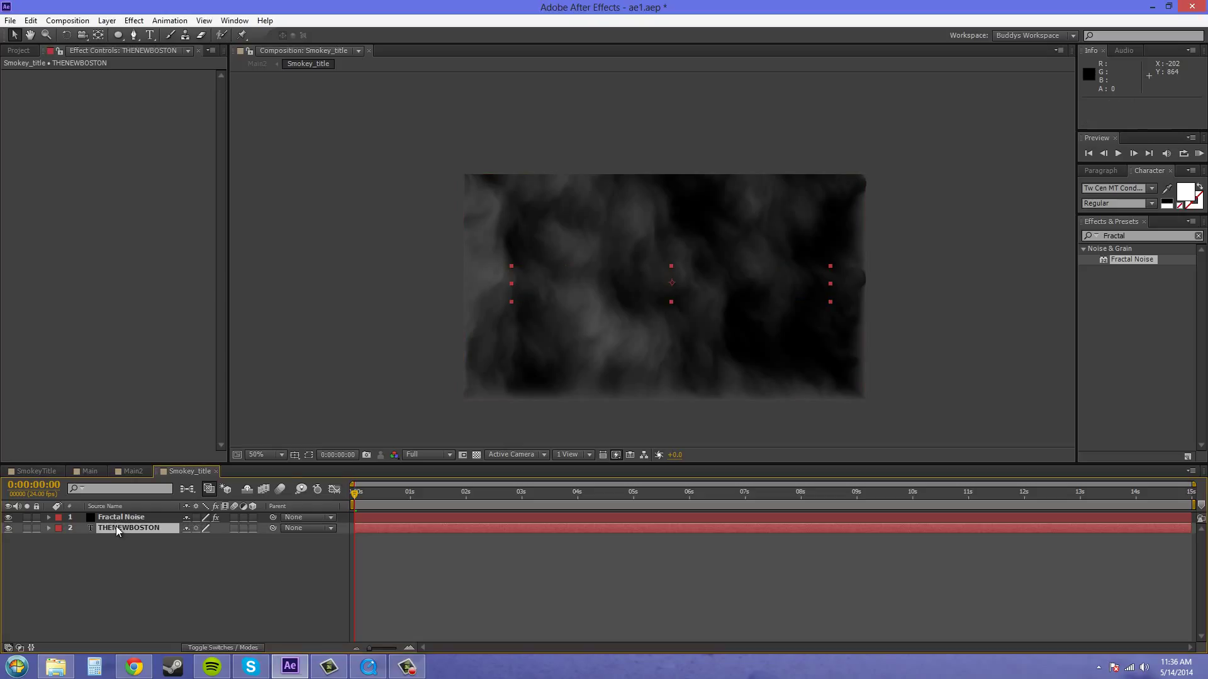
pyautogui.rightClick(125, 527)
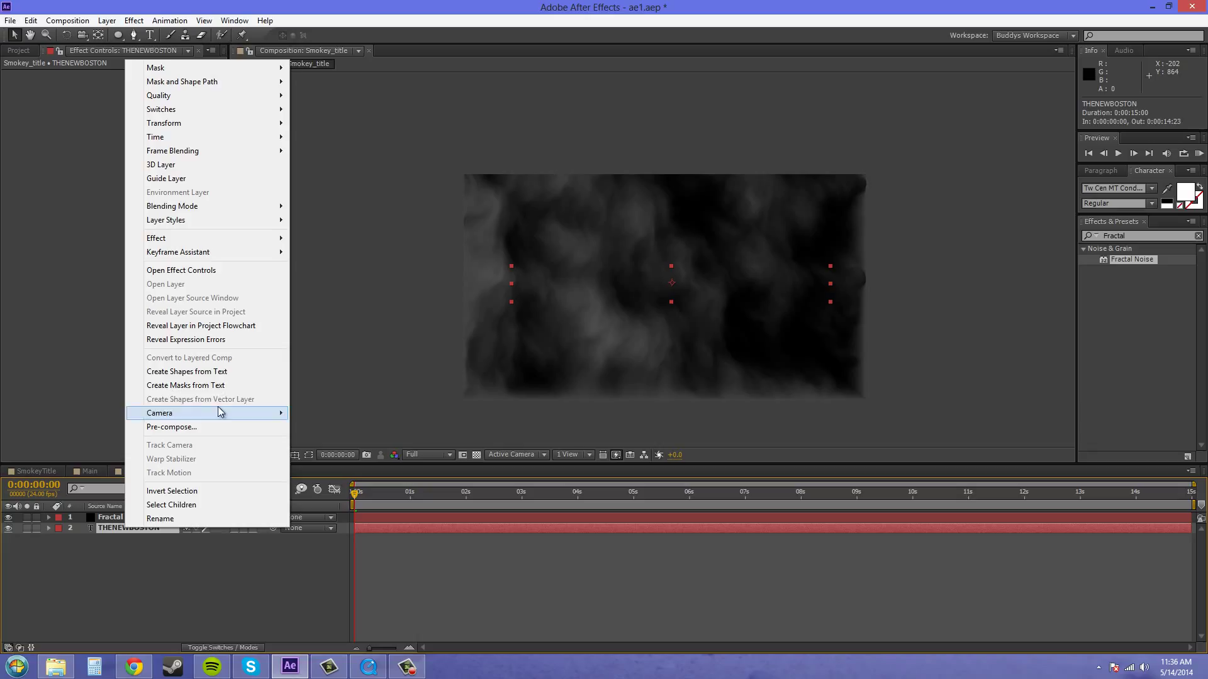
pyautogui.click(210, 387)
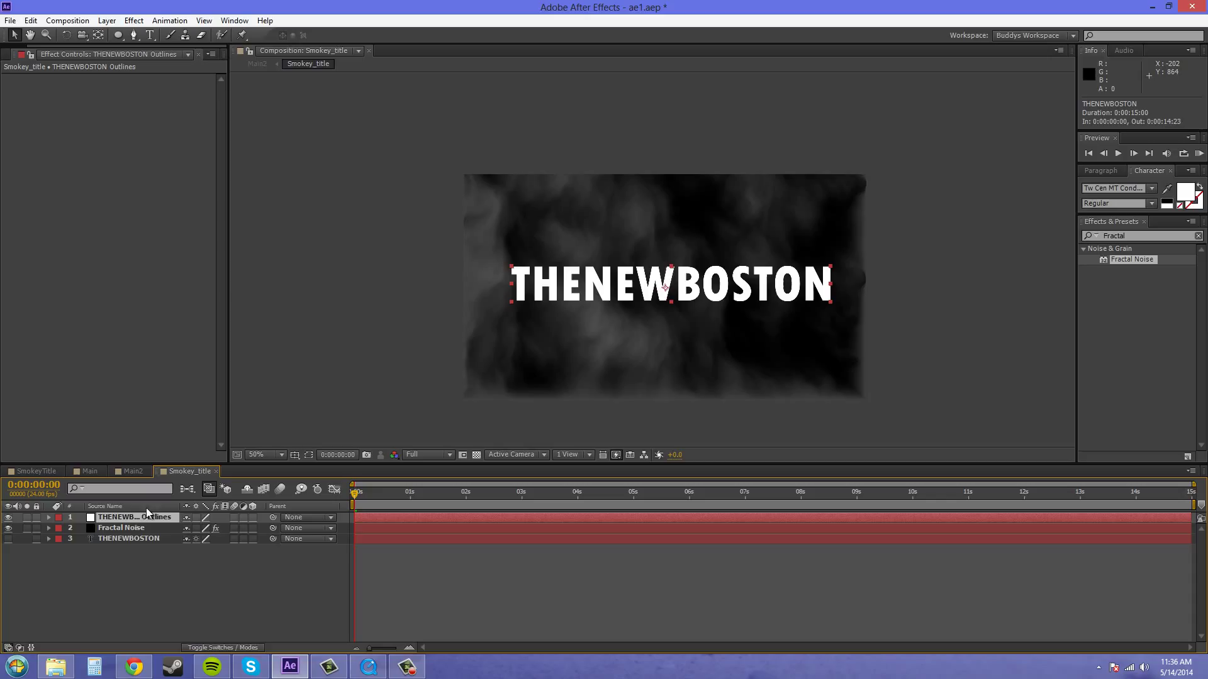
# Step: Select the THENEWBOSTON Outlines layer and show its letter mask paths in the viewer
pyautogui.click(134, 519)
pyautogui.click(117, 591)
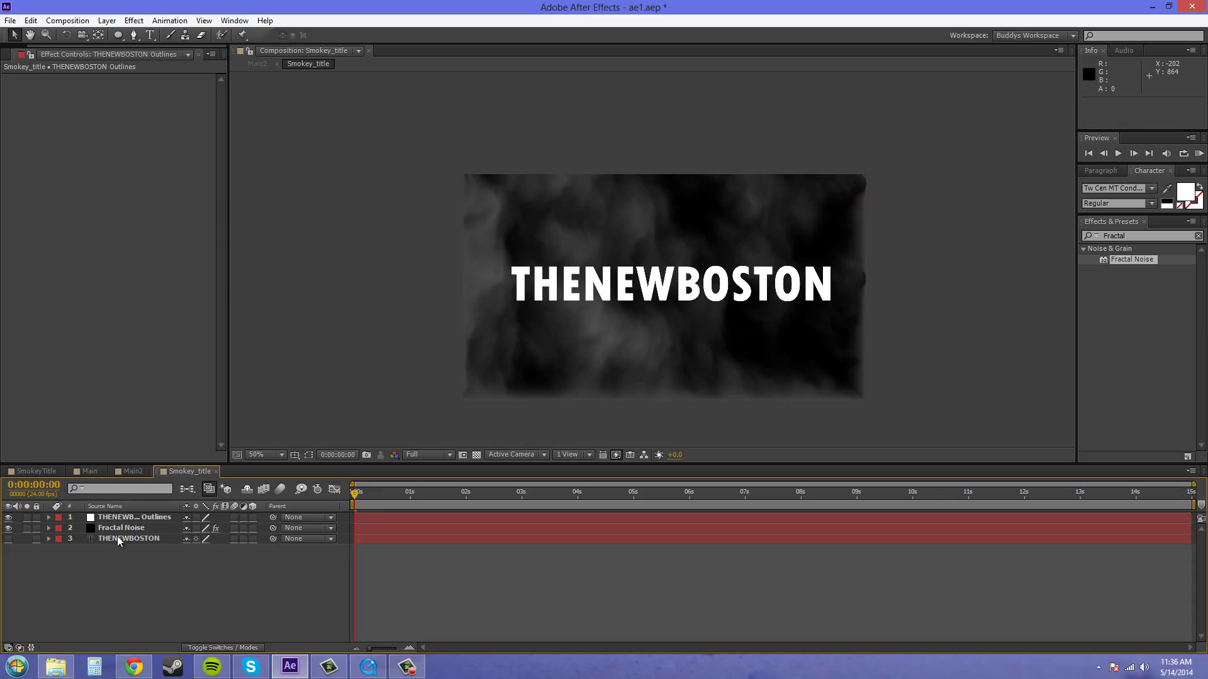
pyautogui.click(120, 527)
pyautogui.click(124, 519)
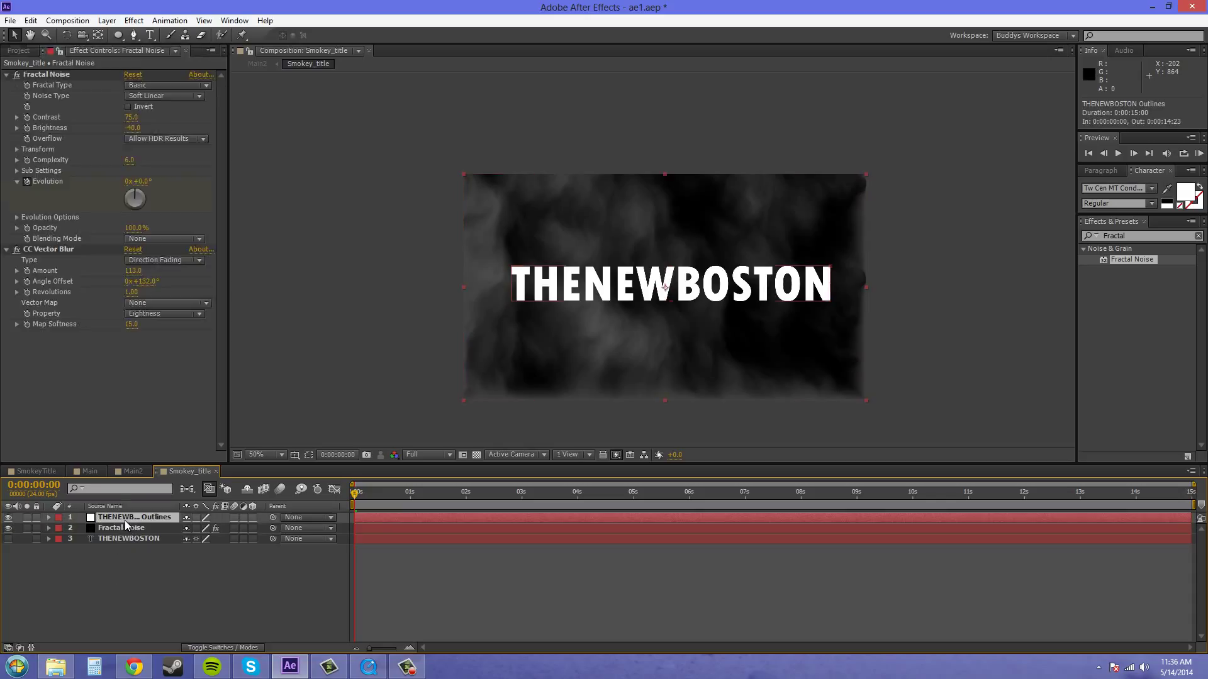
pyautogui.click(308, 455)
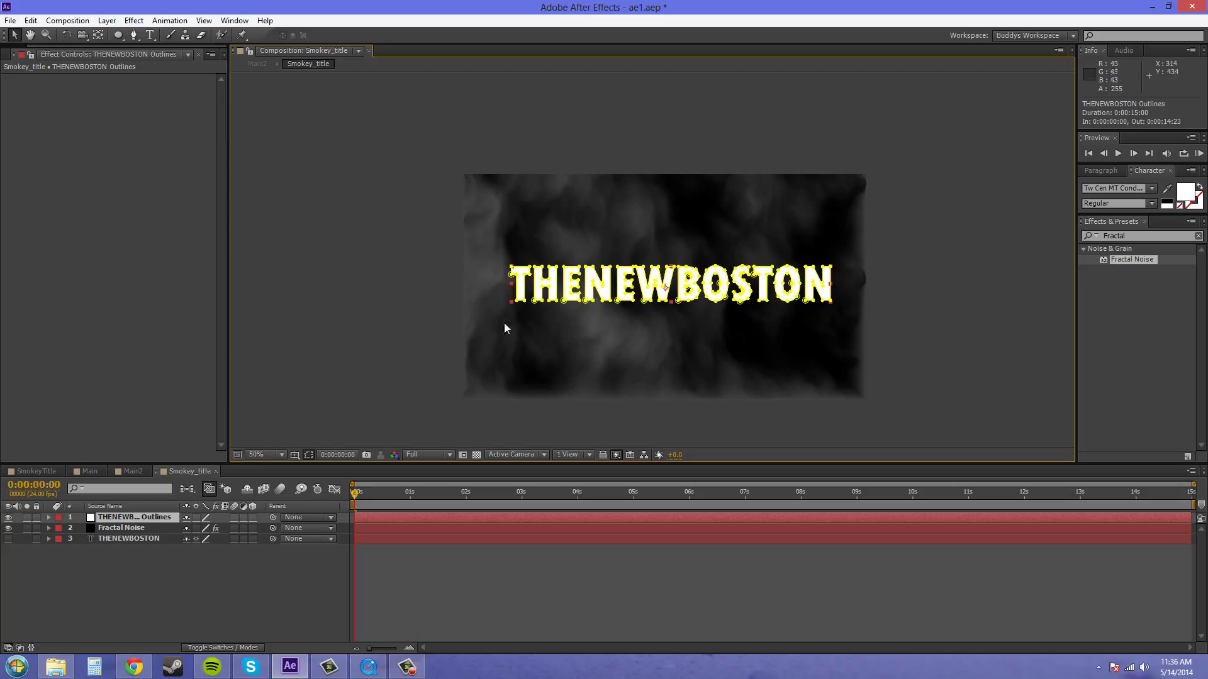
# Step: Move the Outlines layer below Fractal Noise and set its TrkMat to Alpha Matte 'Fractal Noise'
pyautogui.moveTo(130, 516); pyautogui.dragTo(127, 531)
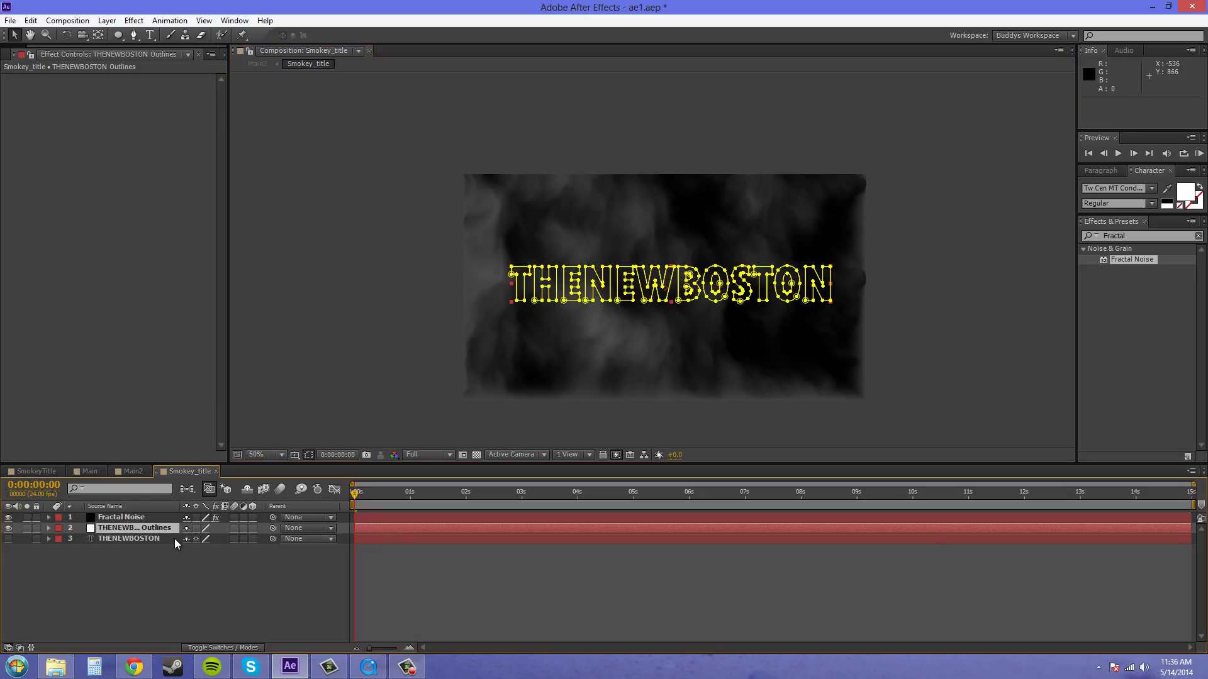
pyautogui.click(228, 598)
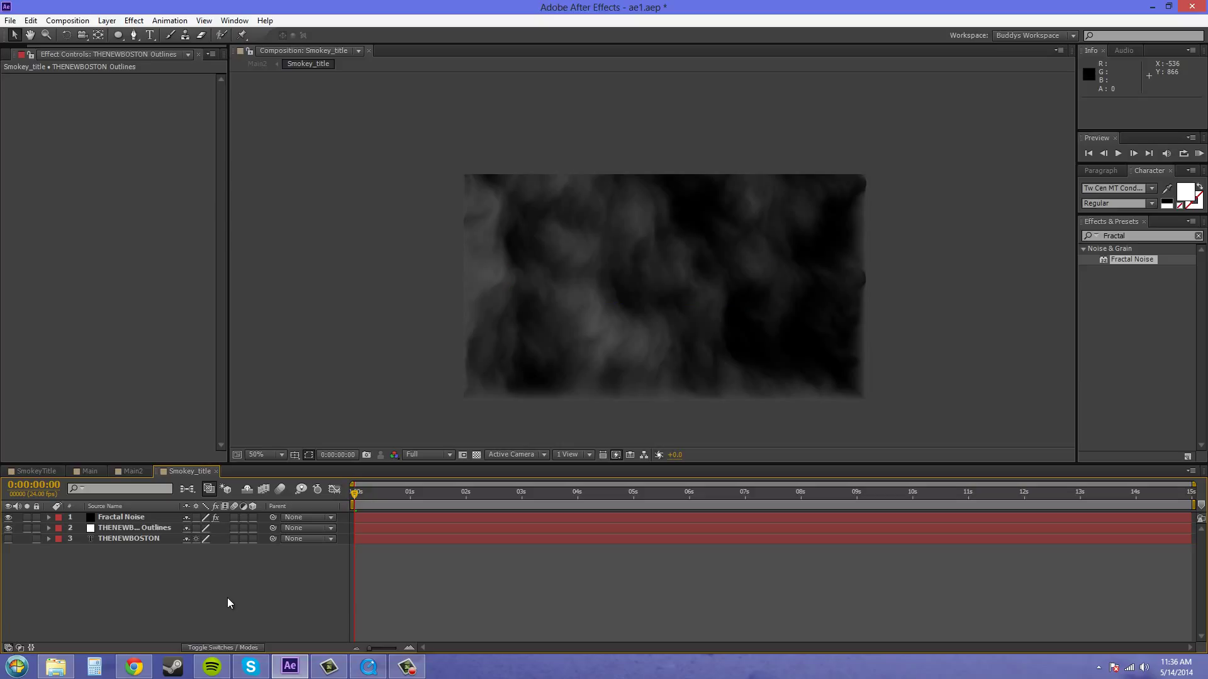
pyautogui.click(213, 648)
pyautogui.click(145, 530)
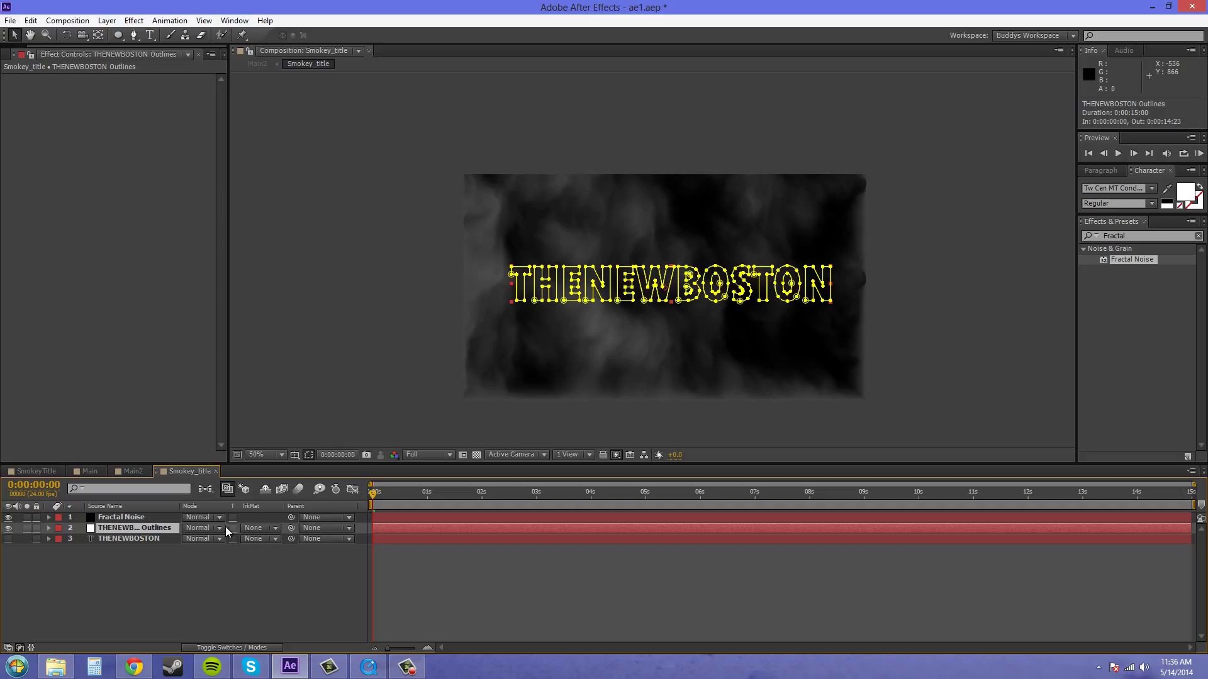
pyautogui.click(260, 531)
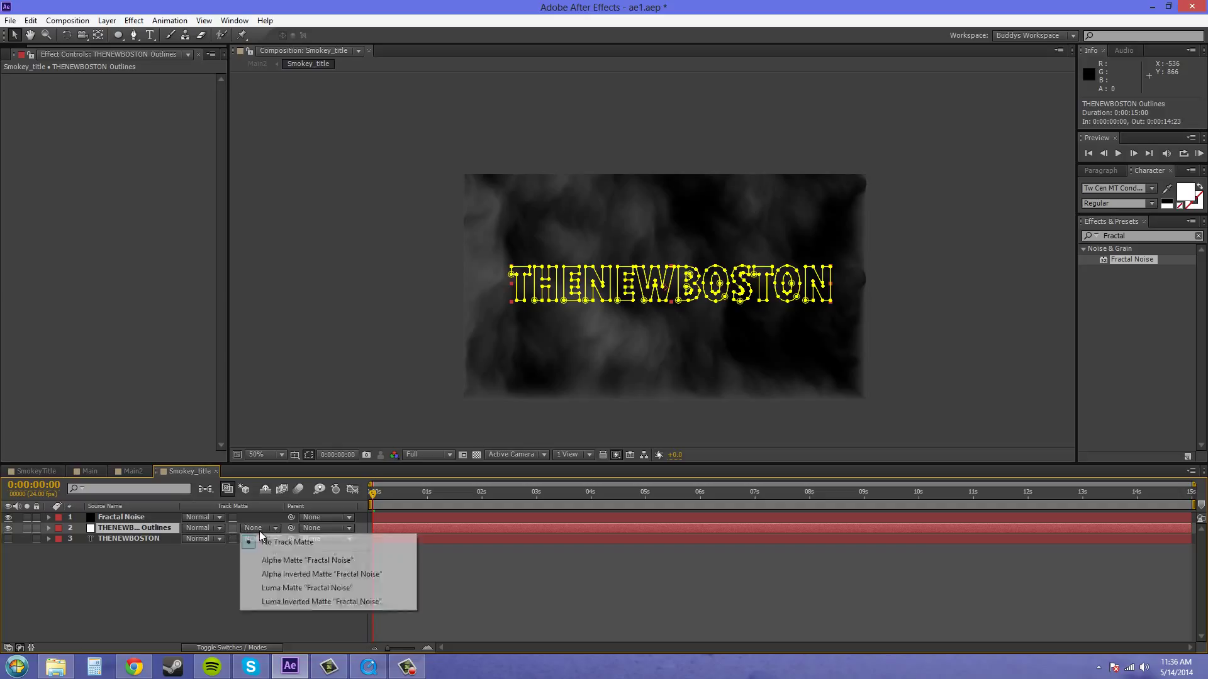
pyautogui.click(278, 562)
pyautogui.click(542, 605)
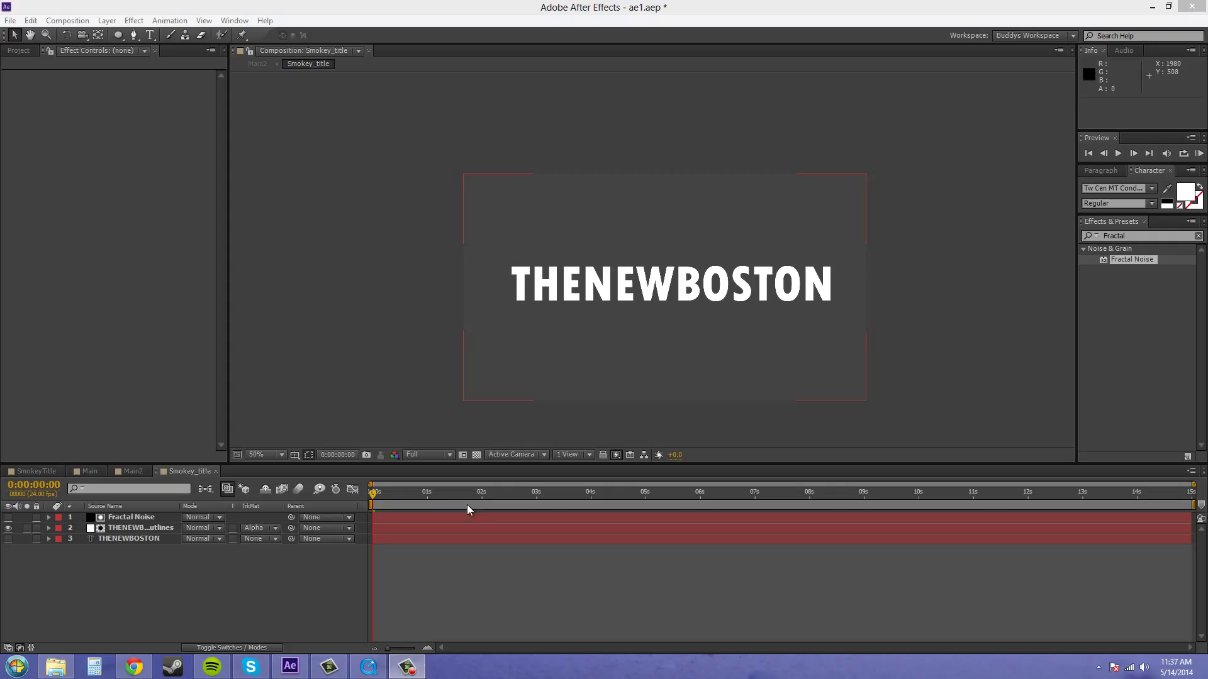
# Step: Set the Outlines track matte to None and move the layer above Fractal Noise
pyautogui.click(251, 530)
pyautogui.click(284, 544)
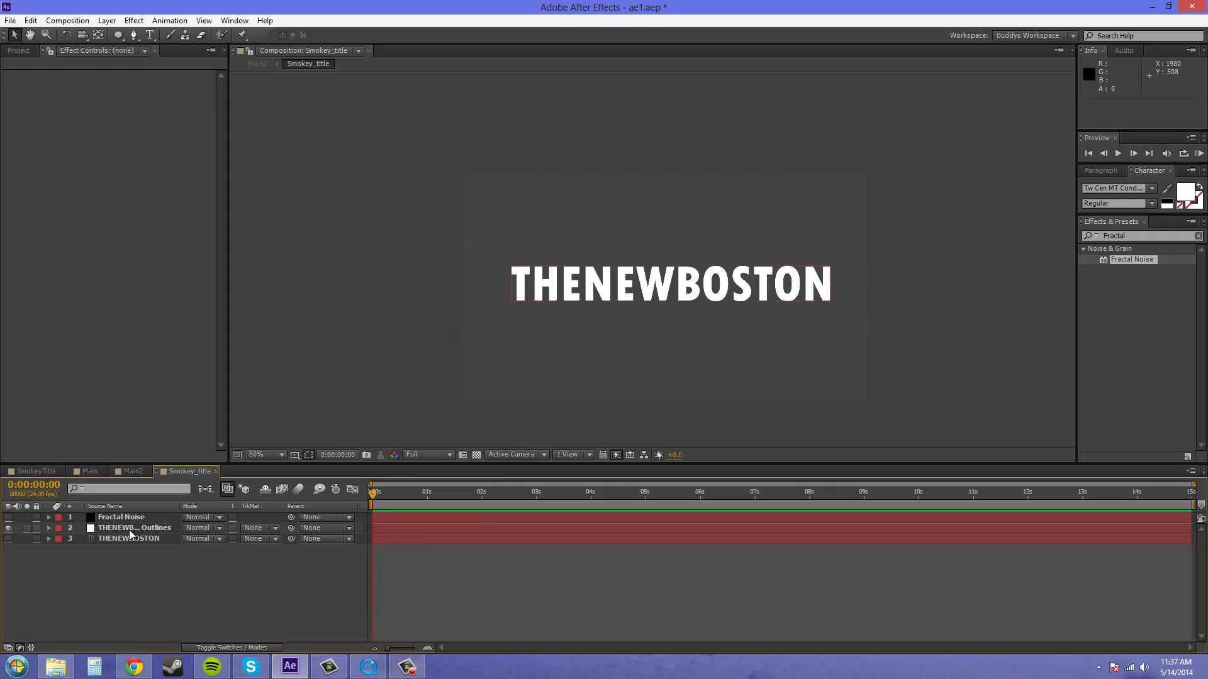
pyautogui.moveTo(129, 531); pyautogui.dragTo(129, 514)
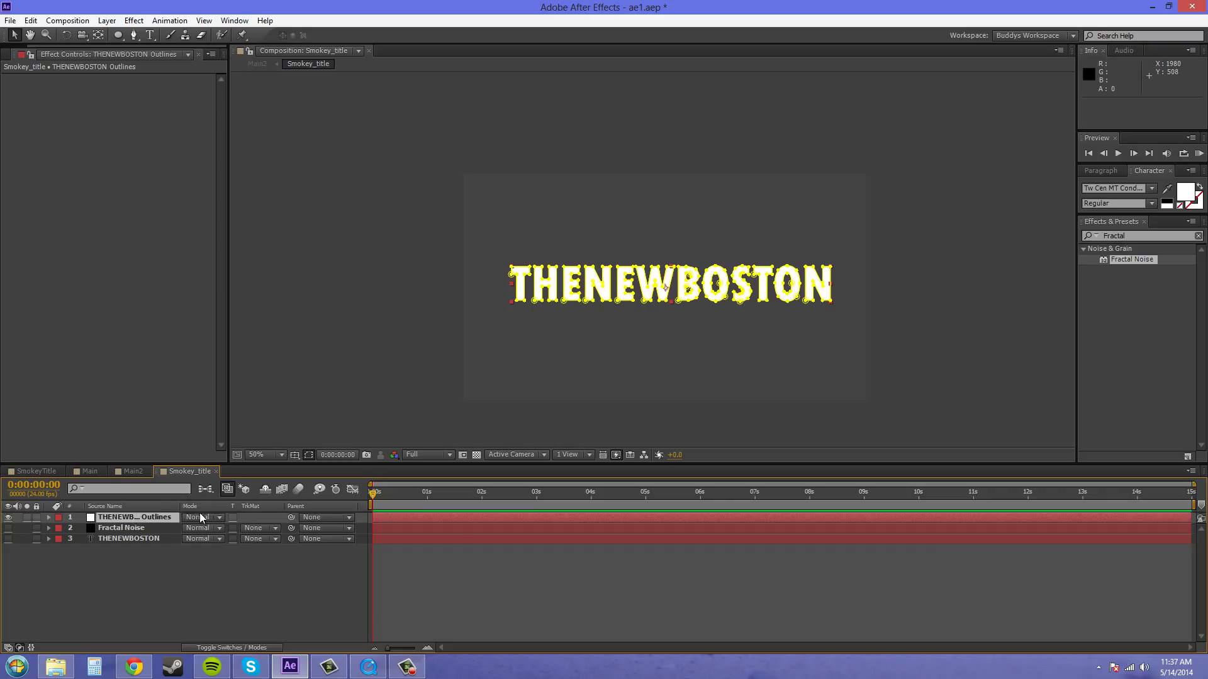
# Step: Give Fractal Noise an Alpha Matte from Outlines, make it visible, and preview the smoky title
pyautogui.click(260, 527)
pyautogui.click(282, 559)
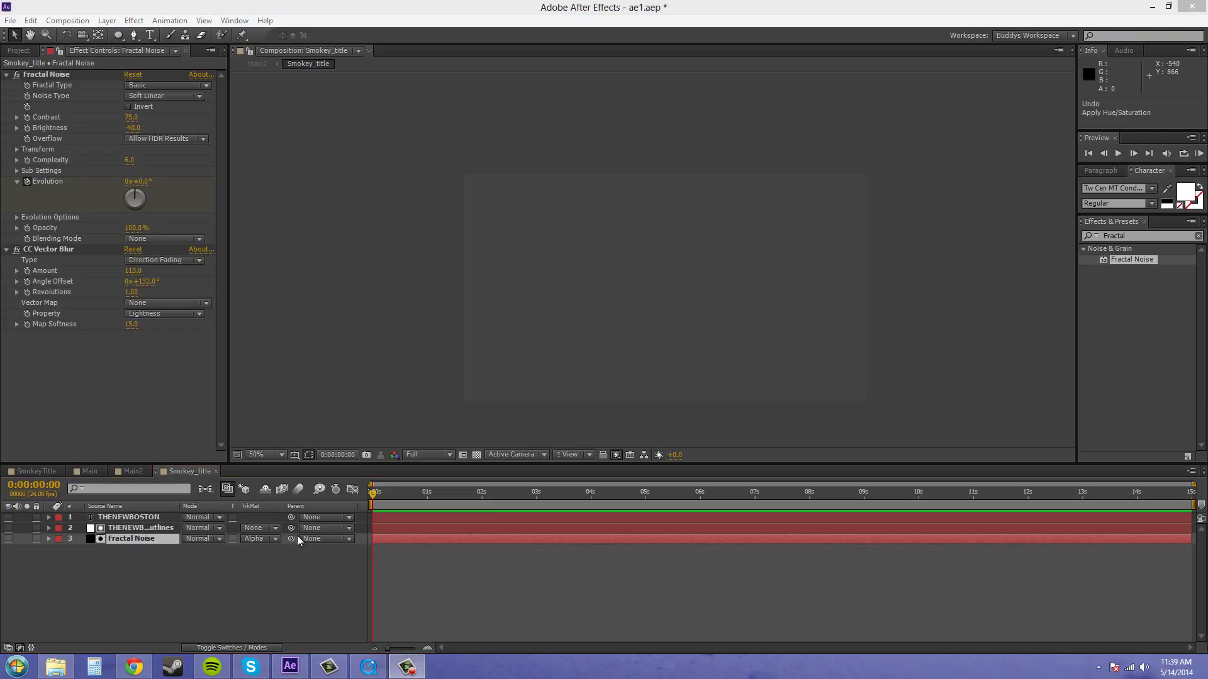
pyautogui.click(8, 540)
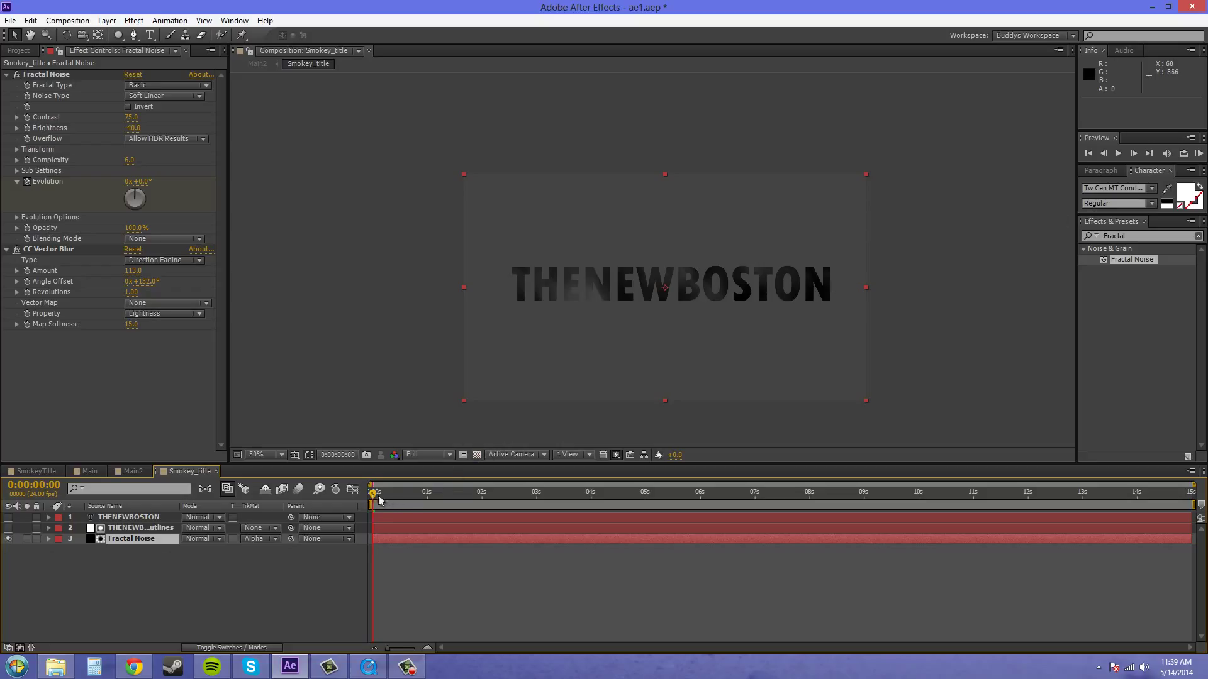
pyautogui.moveTo(380, 500); pyautogui.dragTo(345, 477)
# Step: Add Hue/Saturation to Fractal Noise with Colorize on, hue 192° and saturation 25
pyautogui.click(134, 20)
pyautogui.moveTo(178, 137)
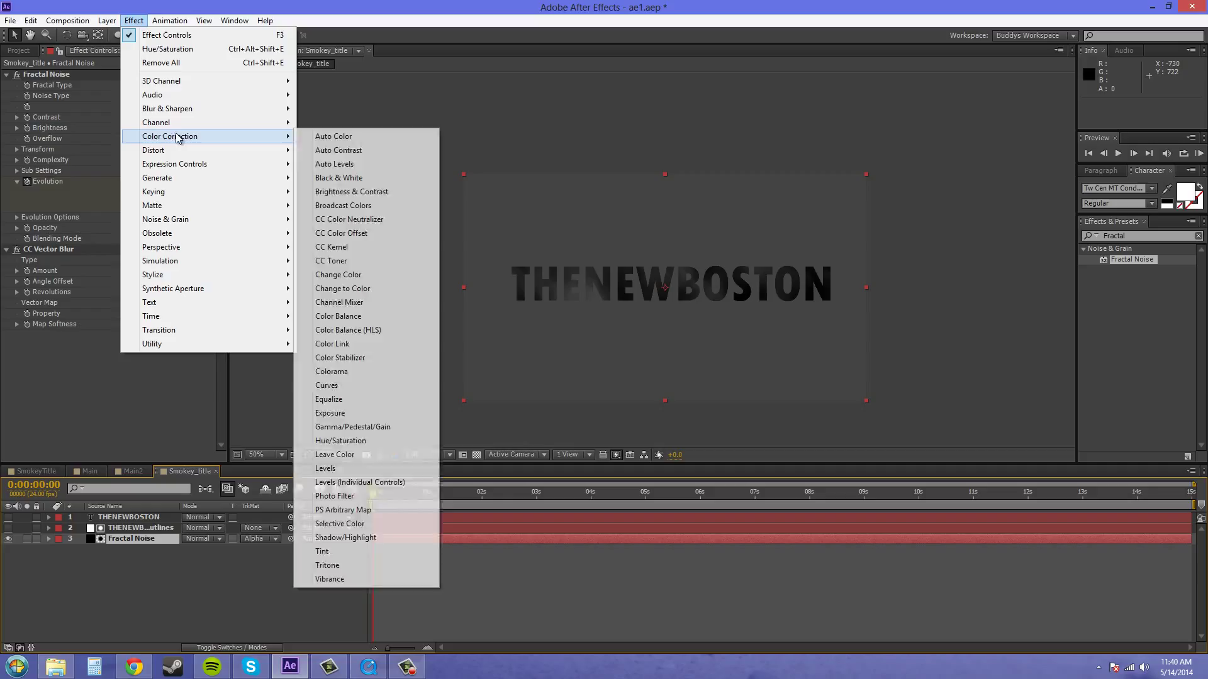
pyautogui.click(340, 441)
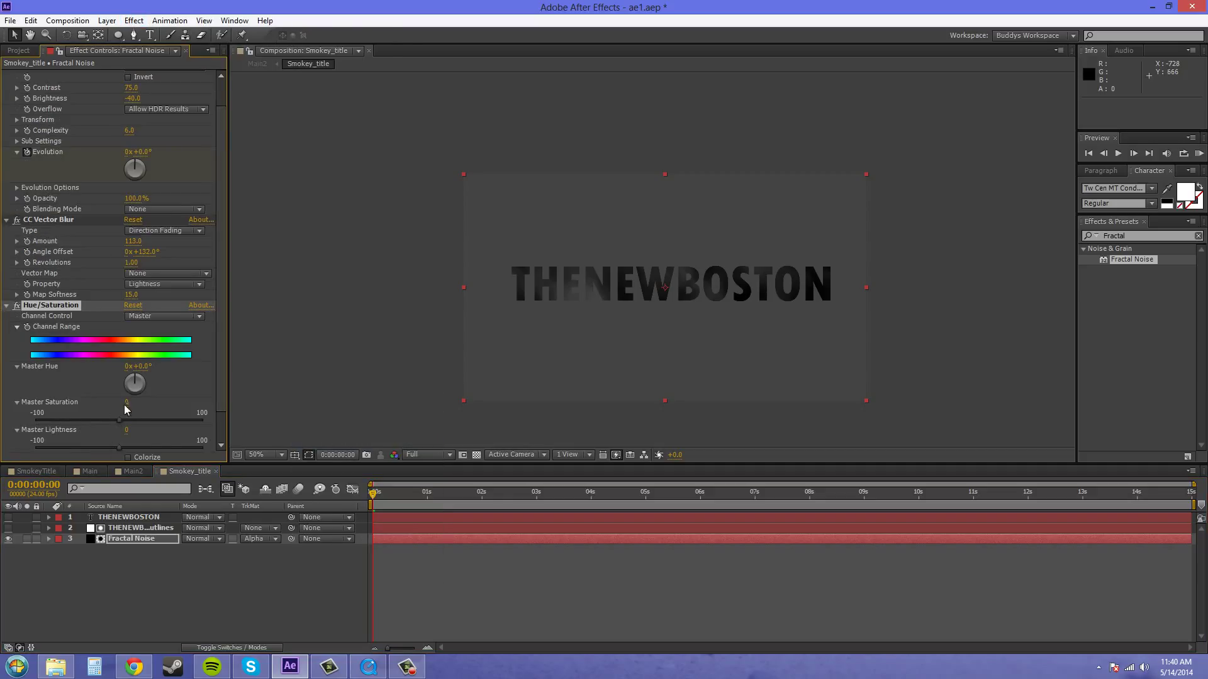
pyautogui.scroll(-2, 163, 430)
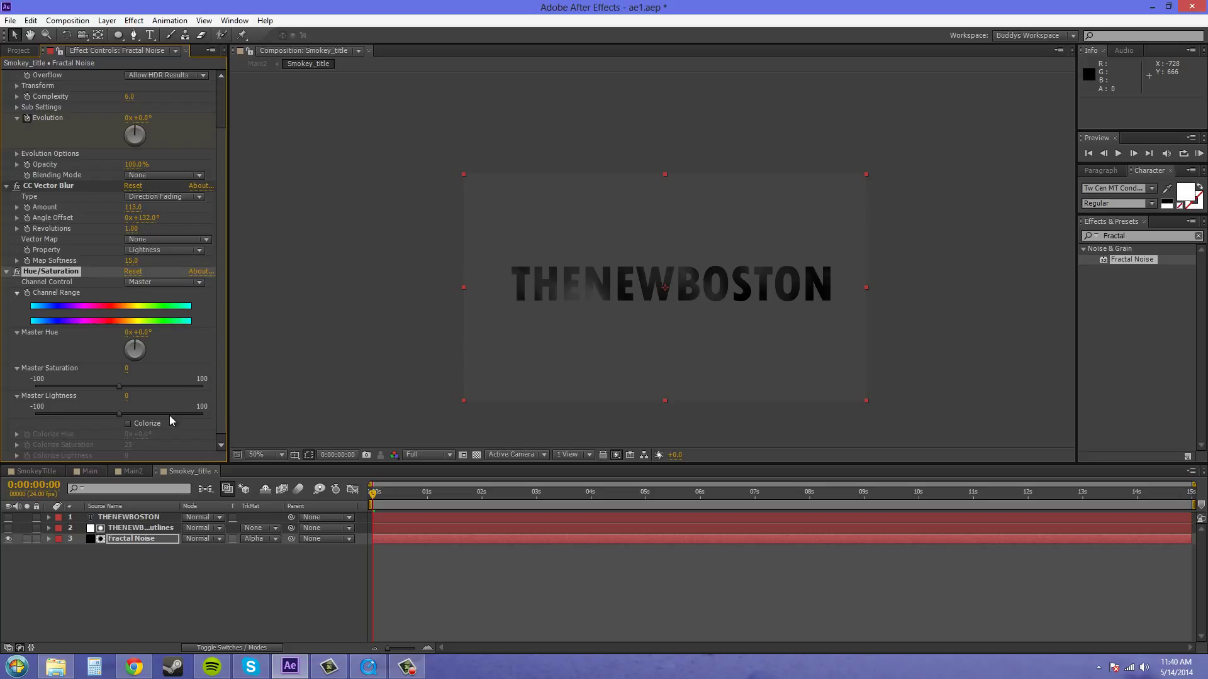
pyautogui.click(129, 424)
pyautogui.moveTo(147, 440); pyautogui.dragTo(274, 444)
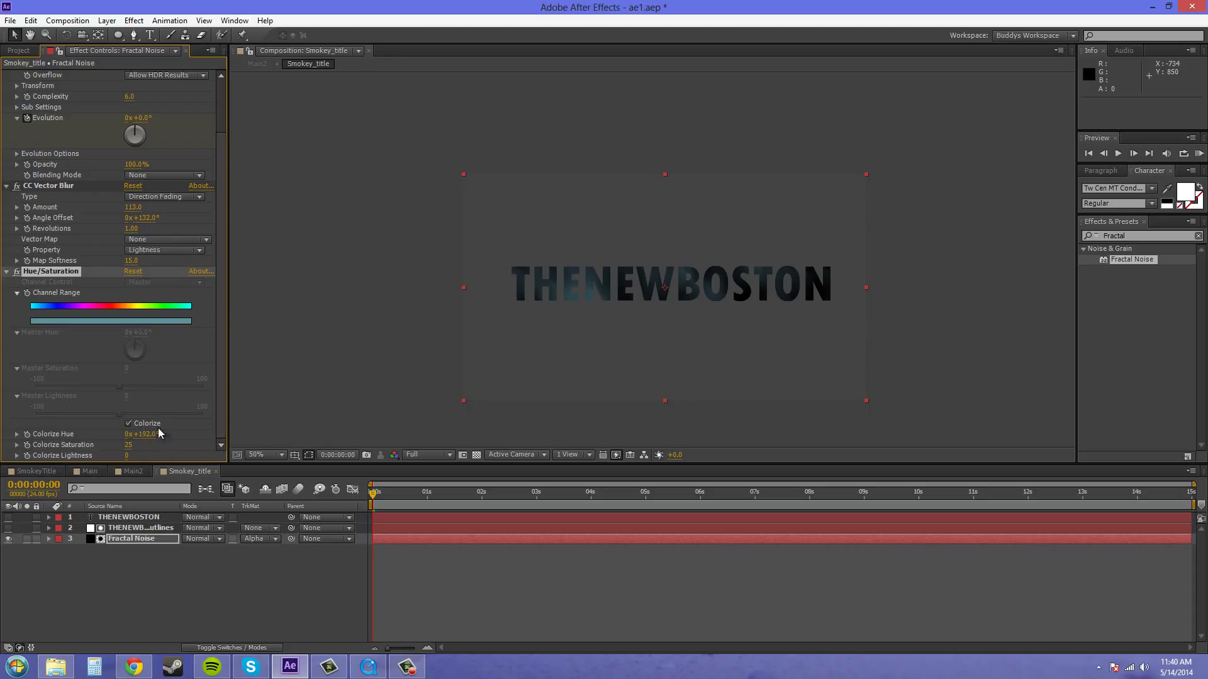
pyautogui.click(1199, 153)
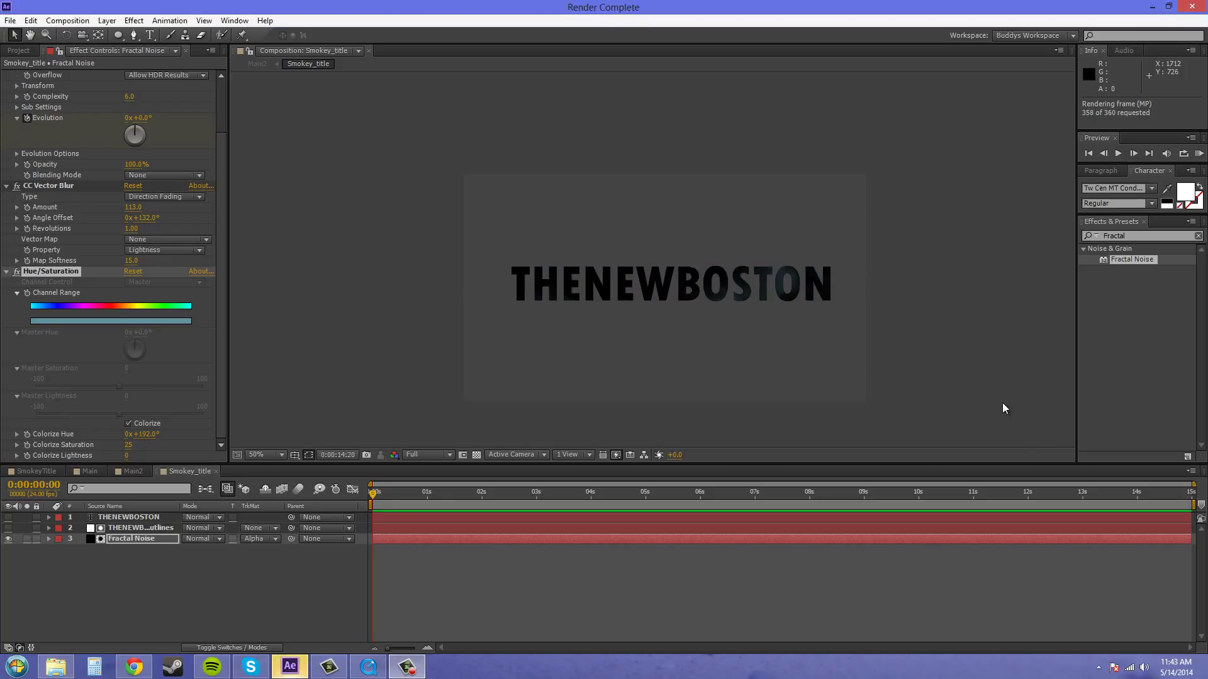
pyautogui.click(580, 9)
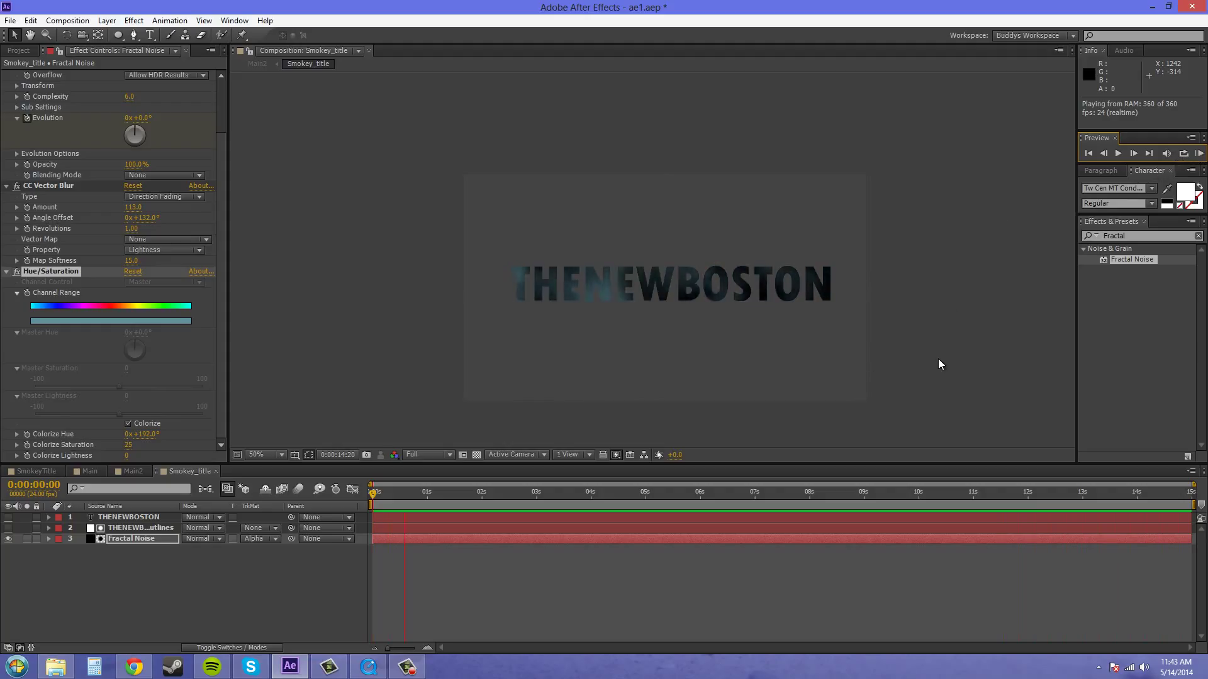
# Step: Save the project and preview the smoky title in Main2, briefly opening Smokey_title
pyautogui.click(12, 20)
pyautogui.click(29, 122)
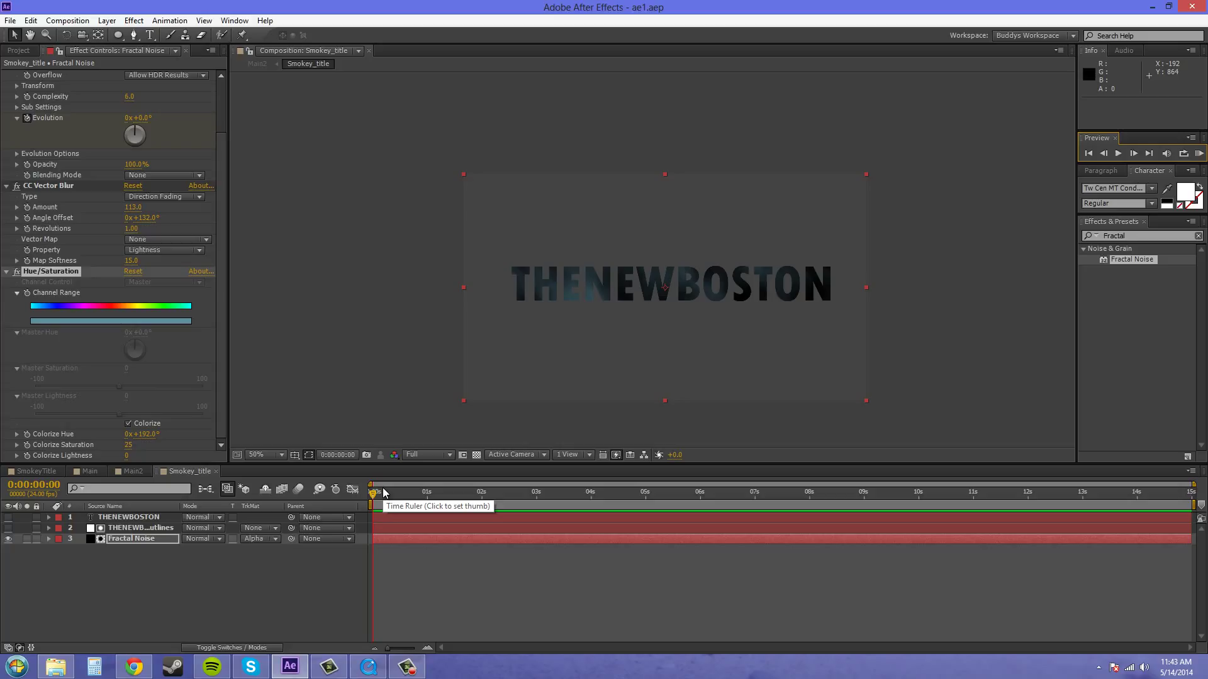
pyautogui.click(133, 472)
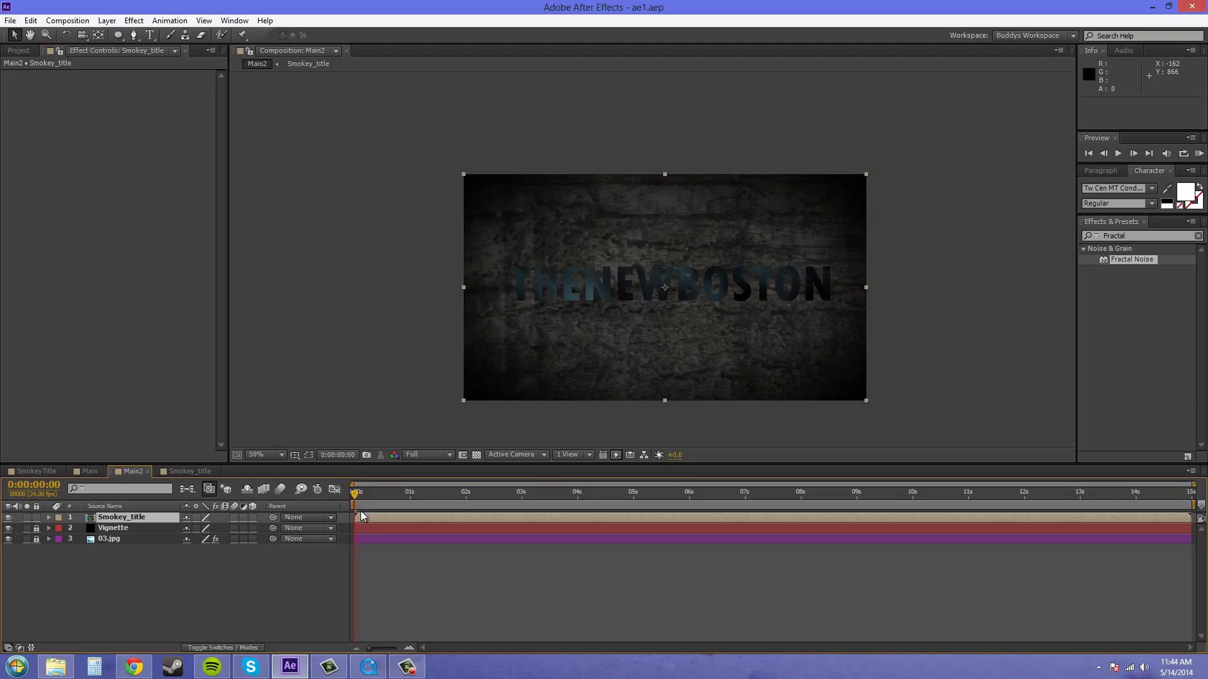
pyautogui.moveTo(353, 492)
pyautogui.mouseDown()
pyautogui.moveTo(725, 513)
pyautogui.moveTo(330, 486)
pyautogui.mouseUp()
pyautogui.doubleClick(126, 514)
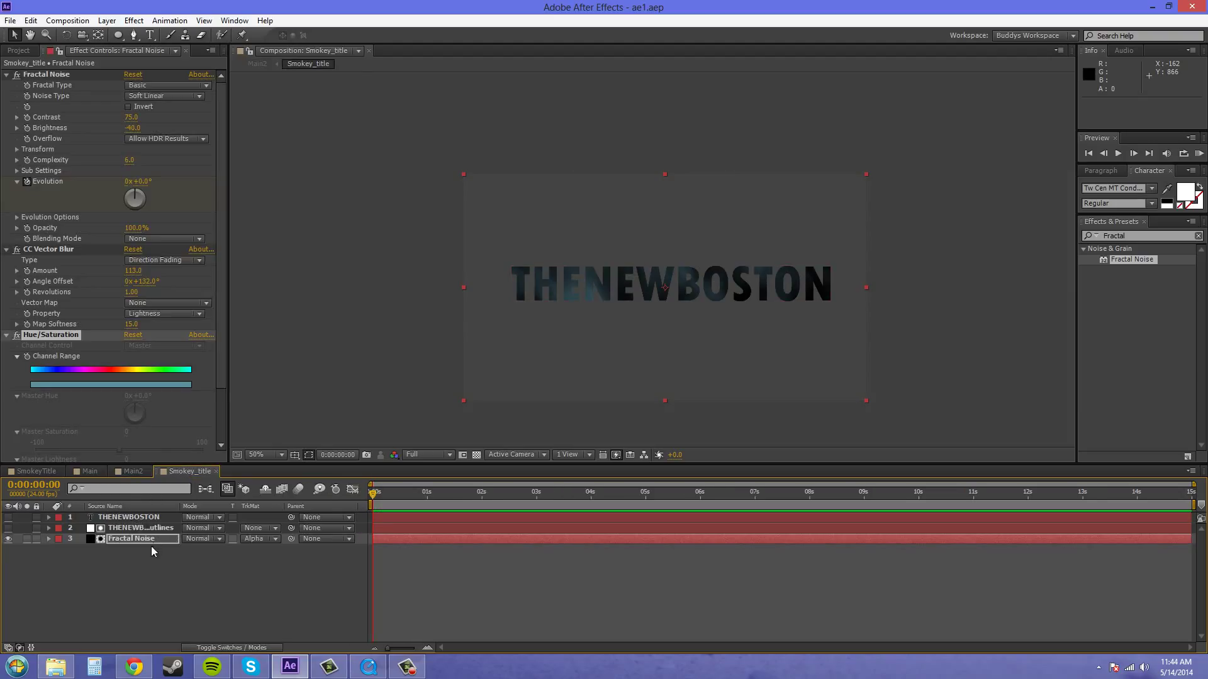
pyautogui.click(126, 474)
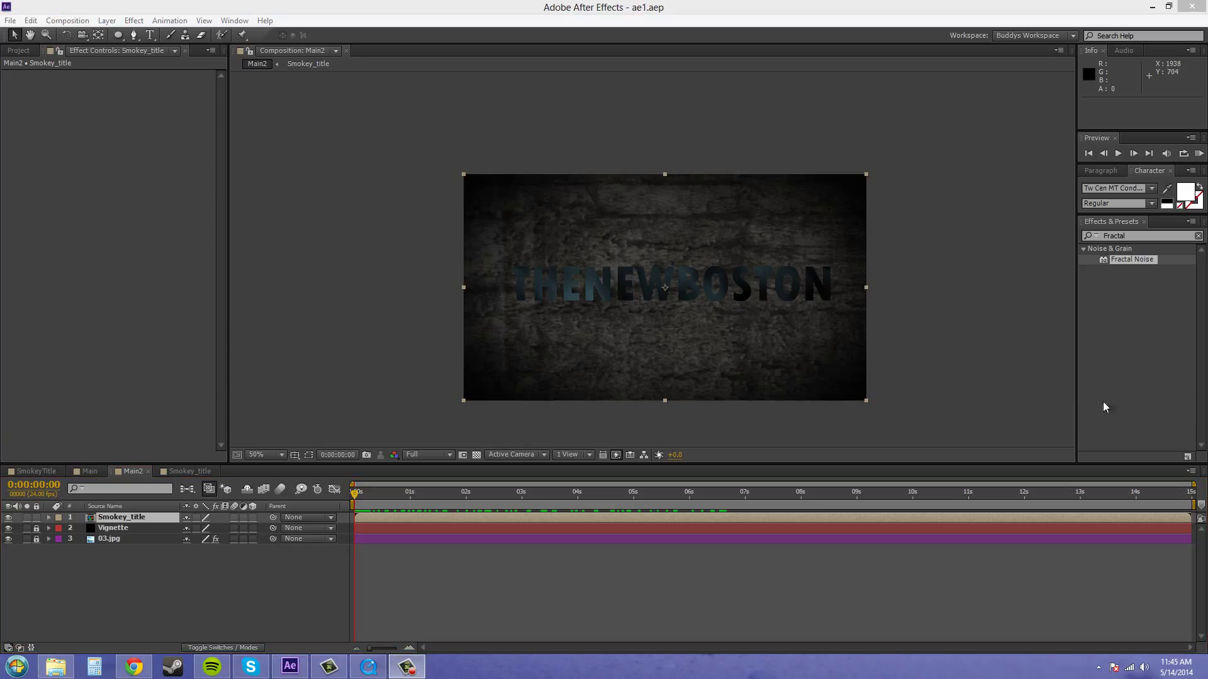
# Step: Create a comp-sized 1280×720 solid named 'behind' coloured blue 2C7D98
pyautogui.click(112, 23)
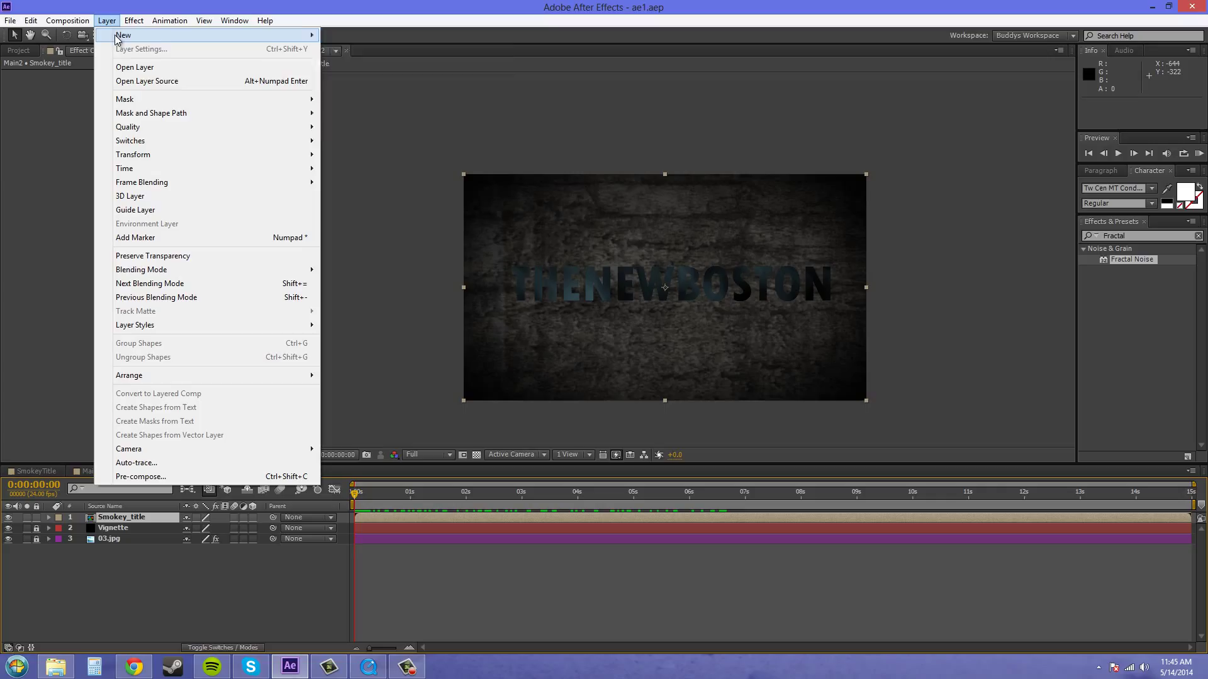
pyautogui.moveTo(117, 37)
pyautogui.click(351, 49)
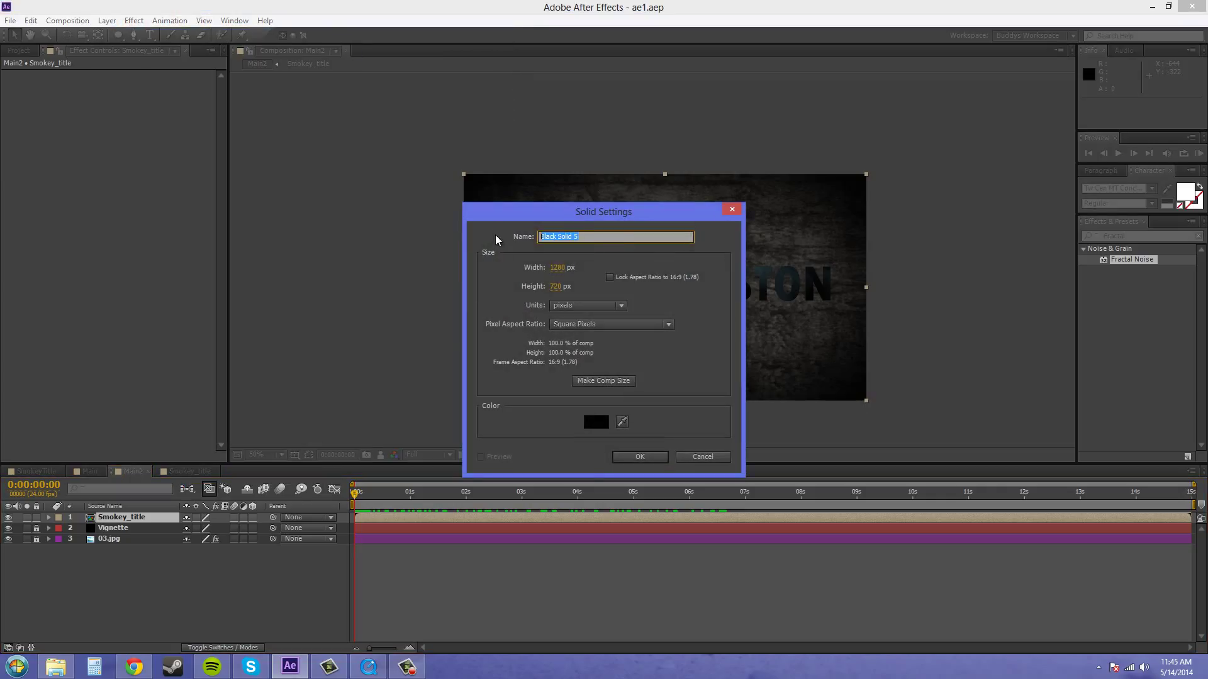
pyautogui.write('behind')
pyautogui.click(607, 381)
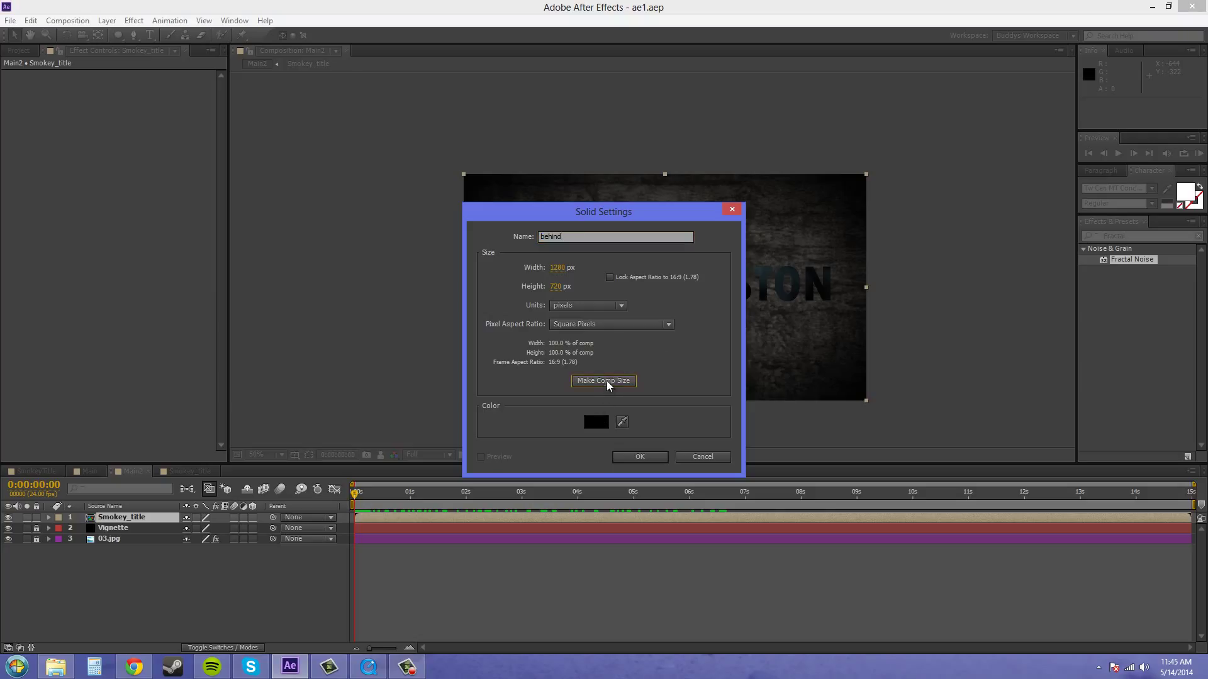
pyautogui.click(596, 422)
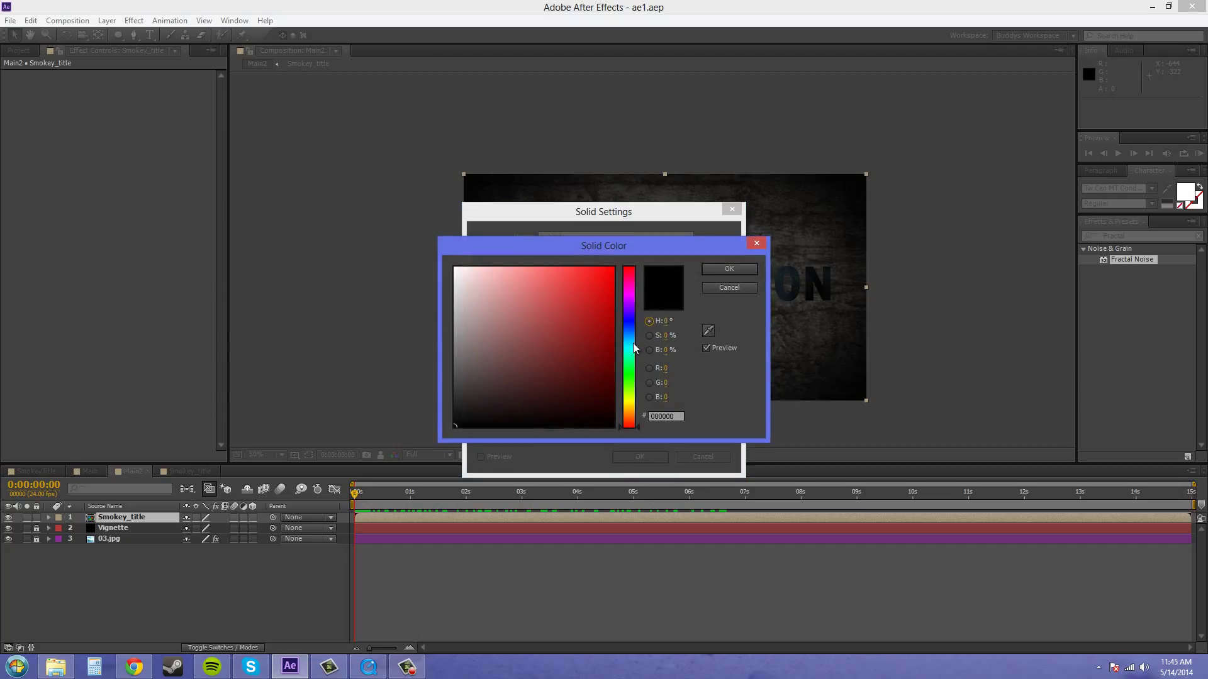
pyautogui.moveTo(632, 348); pyautogui.dragTo(567, 331)
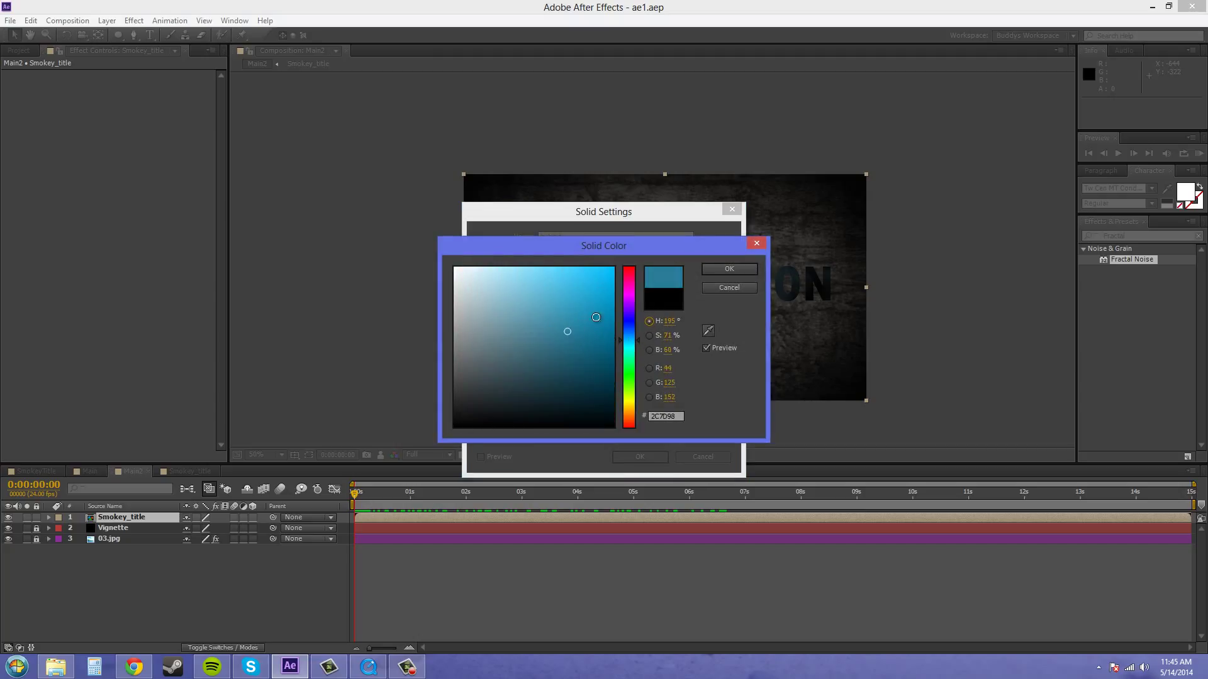
pyautogui.click(716, 270)
pyautogui.click(644, 456)
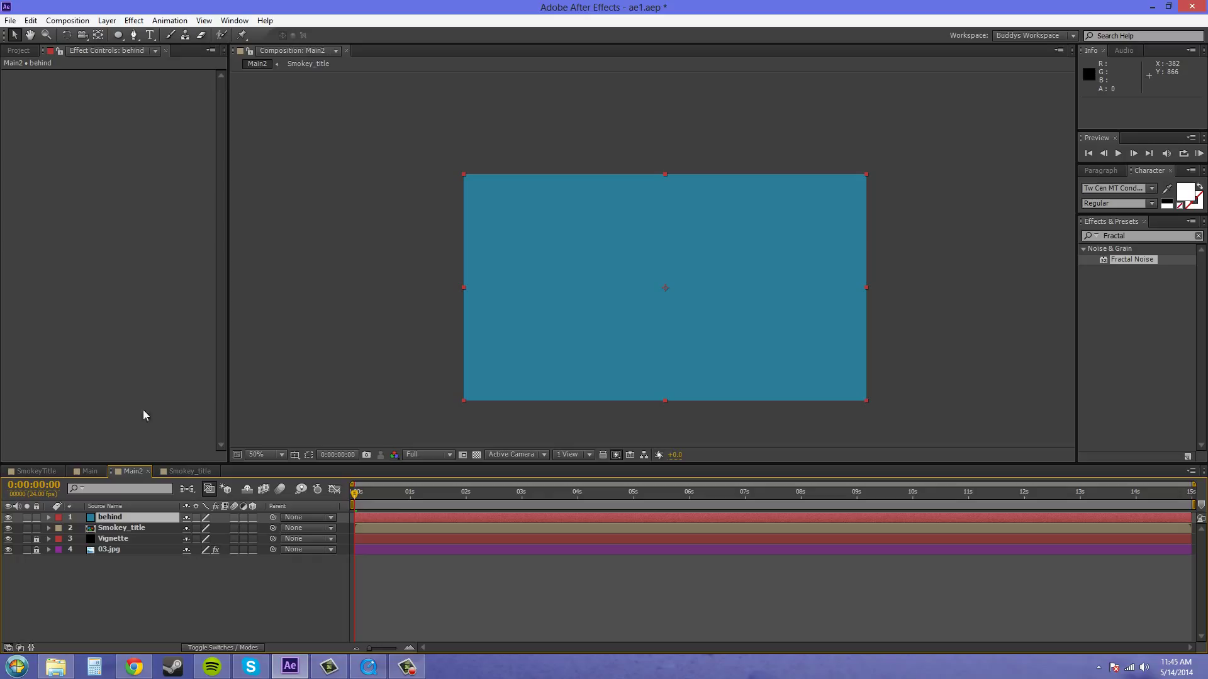
# Step: Draw a closed four-point Pen mask across mid-frame on the behind solid, raising its left side
pyautogui.click(134, 35)
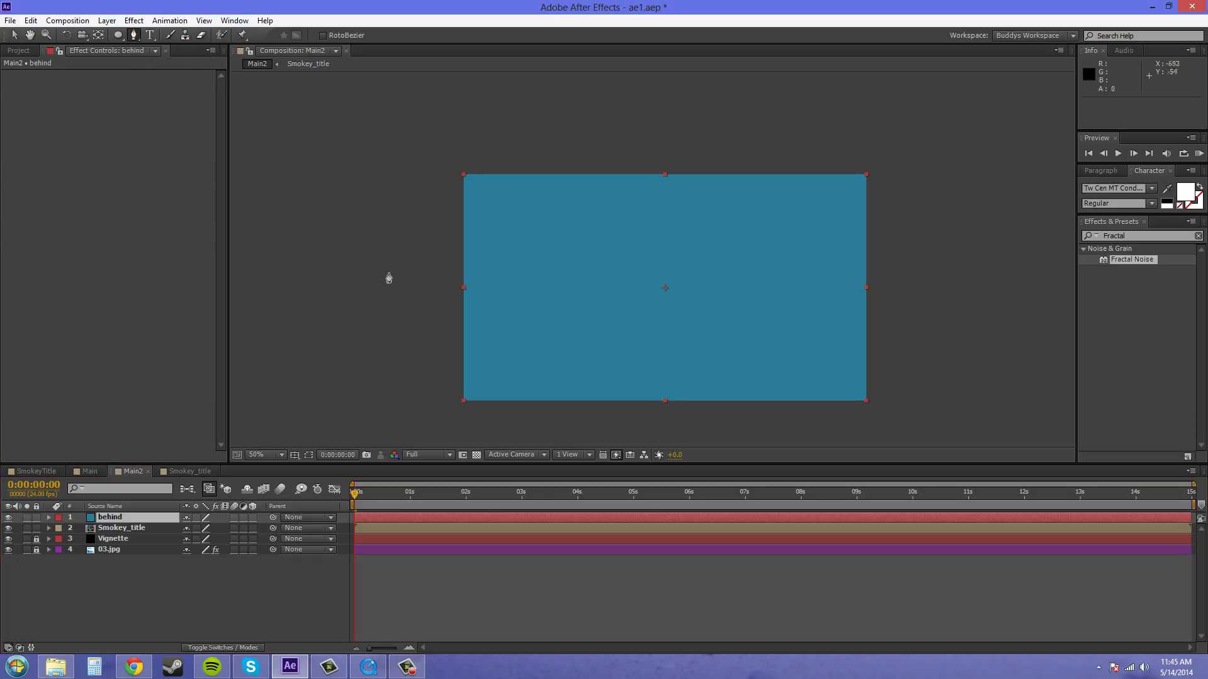
pyautogui.moveTo(432, 286); pyautogui.dragTo(446, 339)
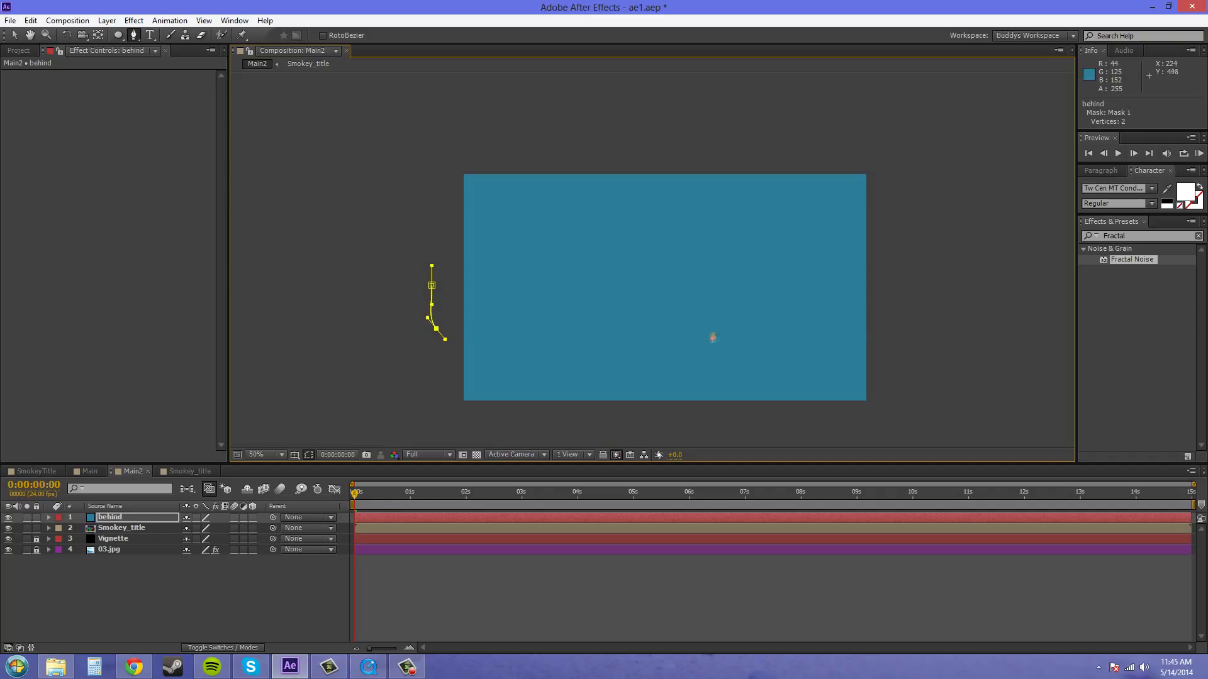
pyautogui.moveTo(884, 325); pyautogui.dragTo(892, 325)
pyautogui.moveTo(892, 263); pyautogui.dragTo(903, 273)
pyautogui.click(431, 286)
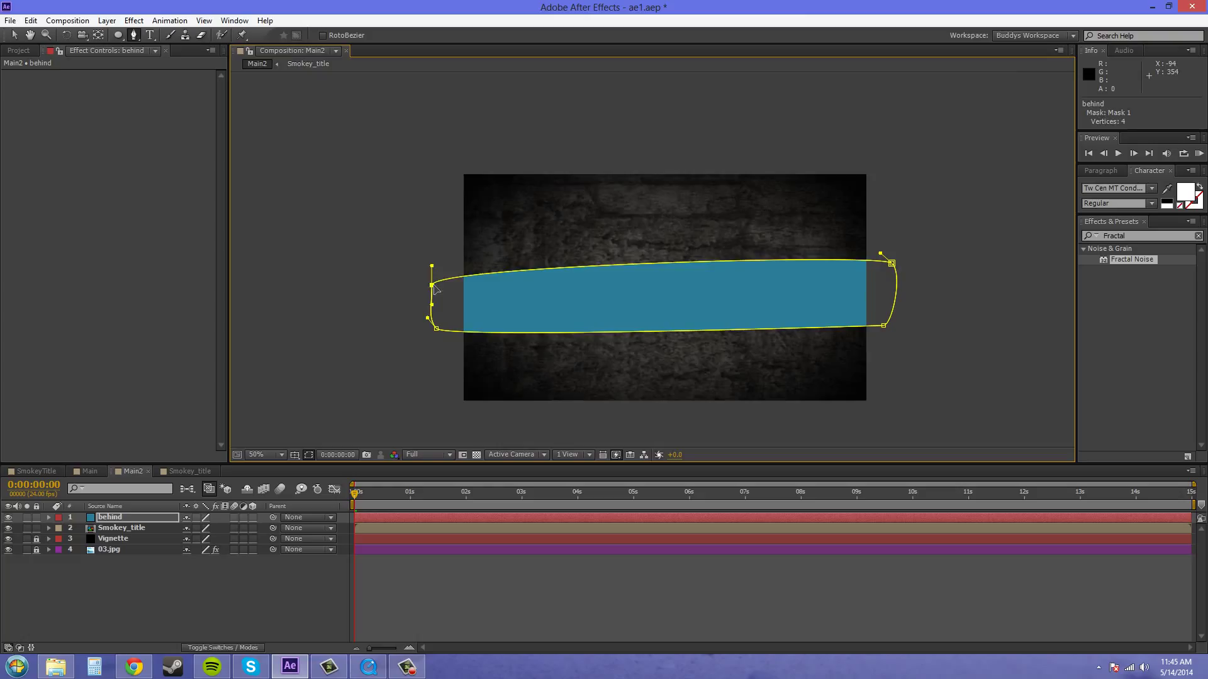
pyautogui.moveTo(432, 286); pyautogui.dragTo(434, 268)
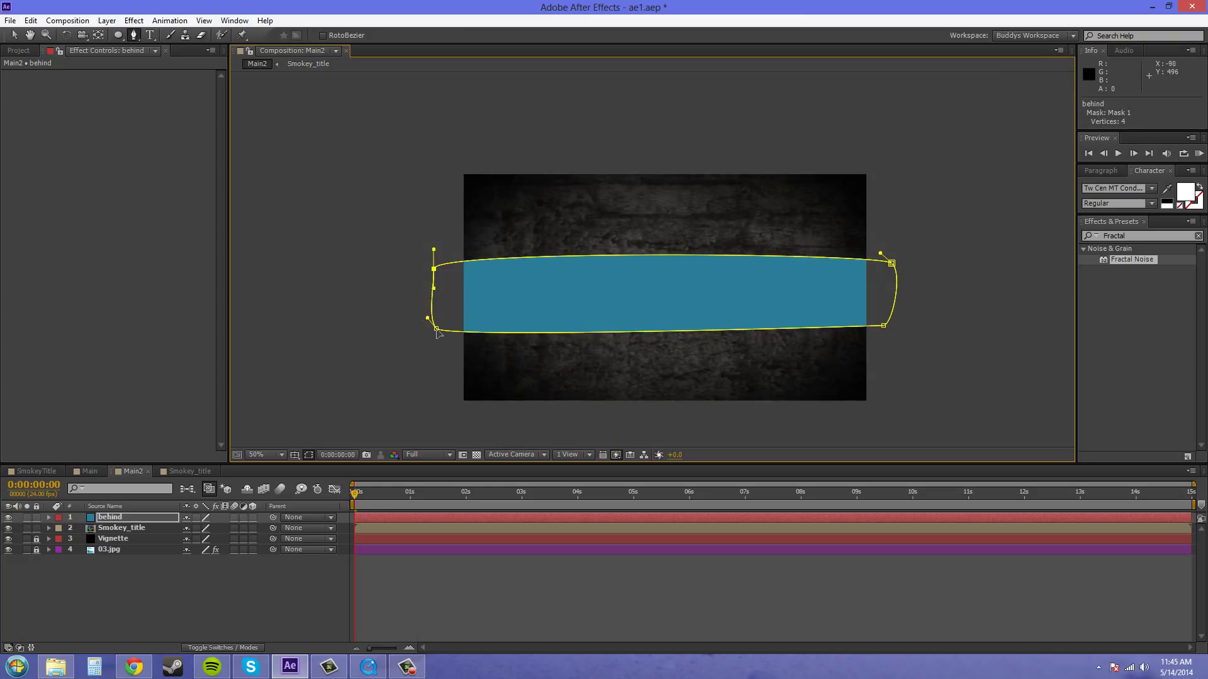
pyautogui.moveTo(439, 328); pyautogui.dragTo(441, 331)
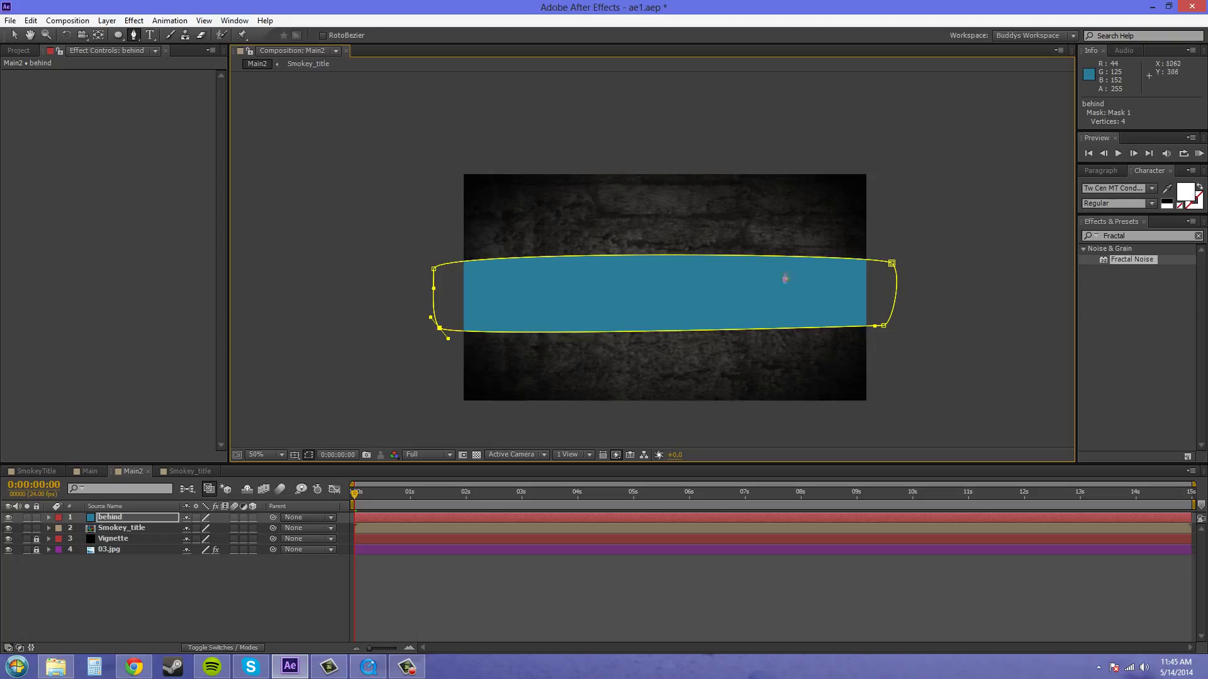
# Step: Set the behind layer's opacity to 20%
pyautogui.click(110, 530)
pyautogui.click(112, 522)
pyautogui.press('t')
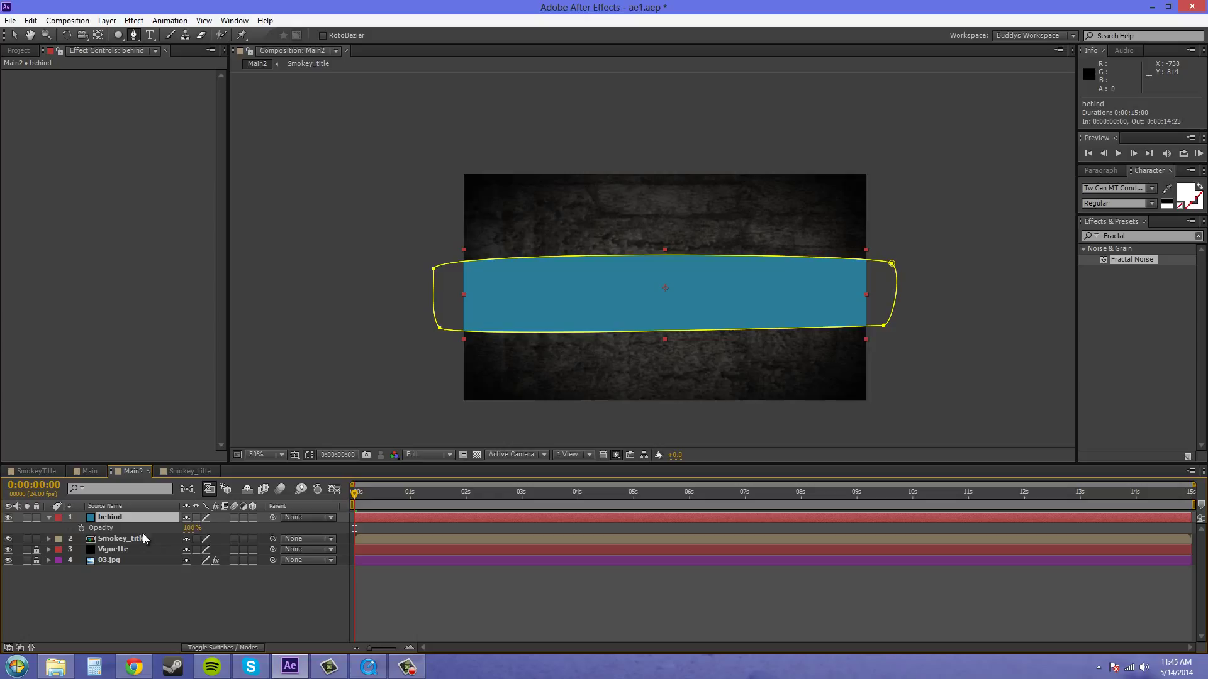
pyautogui.click(192, 528)
pyautogui.write('20')
pyautogui.press('Return')
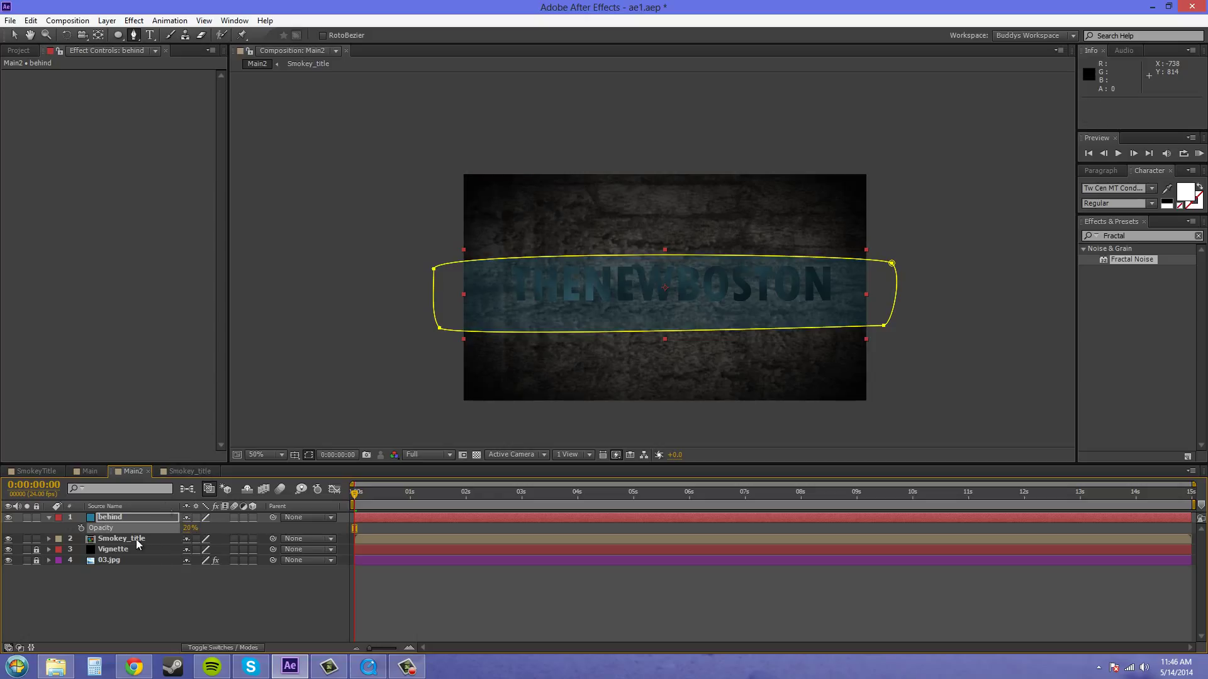
# Step: Set the Mask 1 feather on the behind layer to 106 pixels
pyautogui.click(108, 520)
pyautogui.press('m')
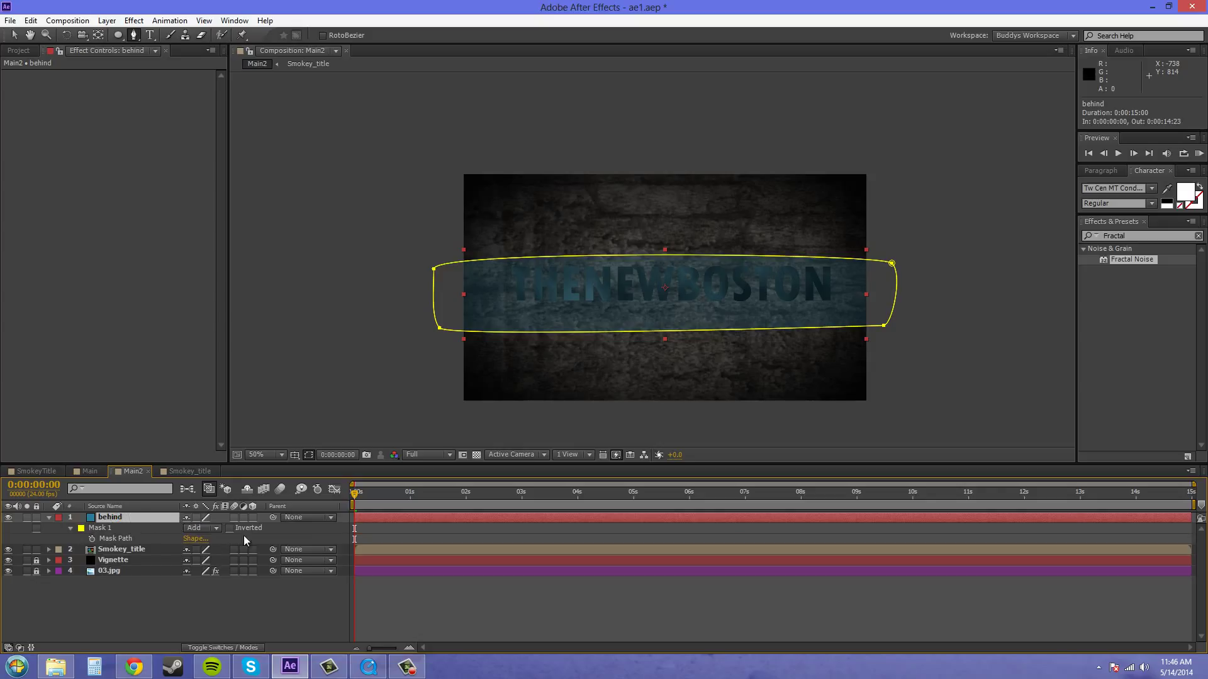
pyautogui.click(69, 528)
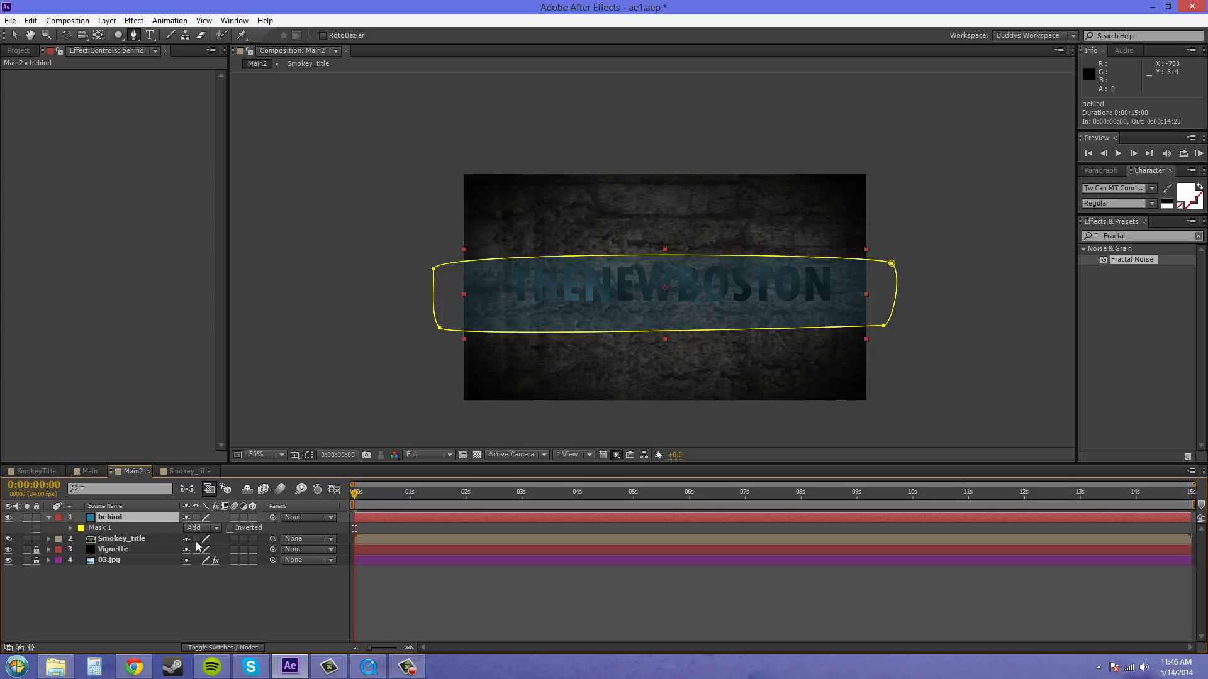
pyautogui.click(69, 528)
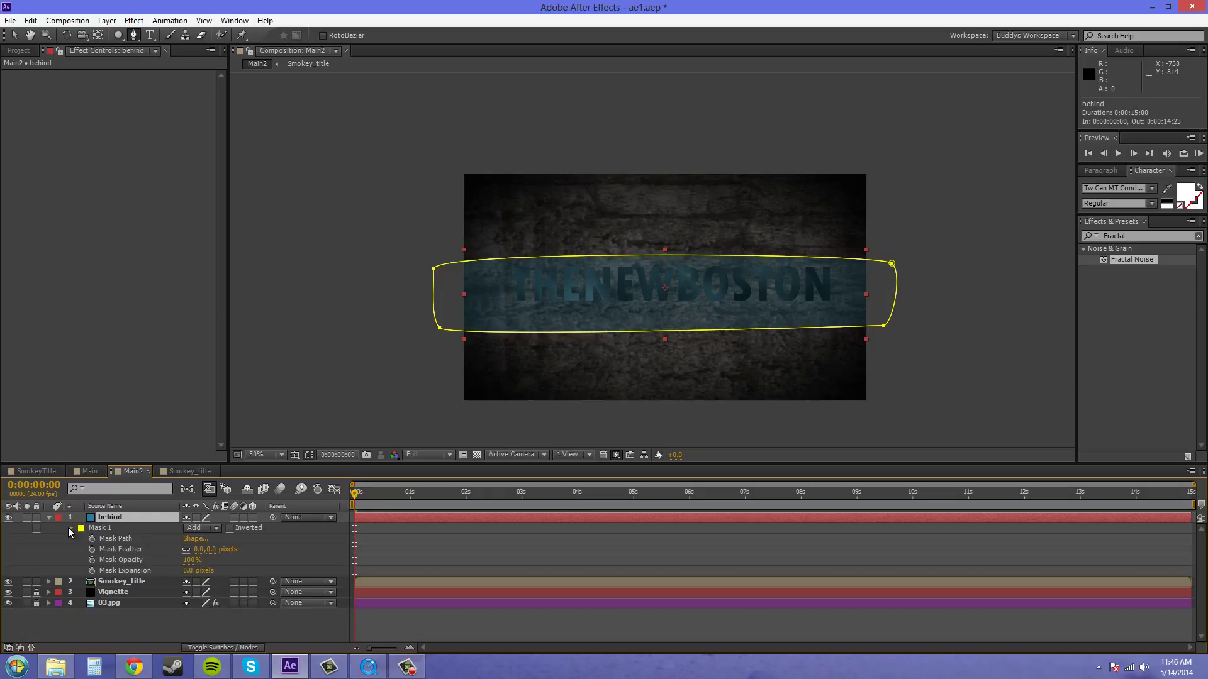
pyautogui.click(211, 550)
pyautogui.write('106')
pyautogui.press('Return')
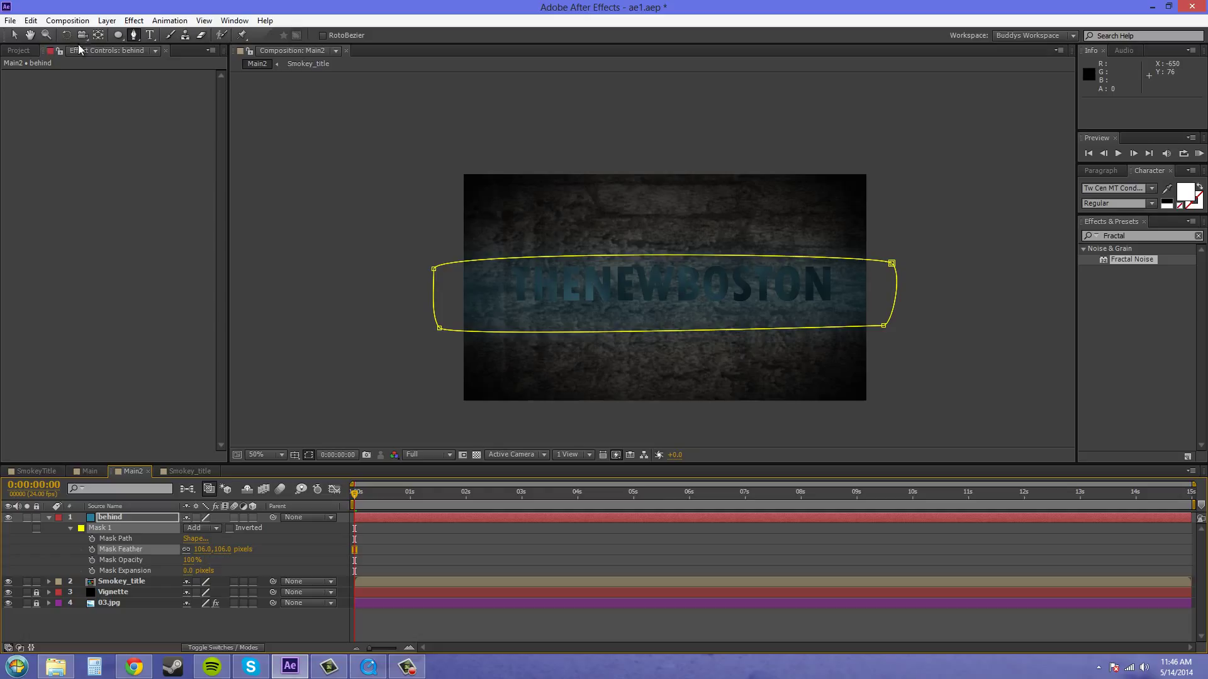
# Step: Drag the four mask corners of the behind strip inward and upward to hug the title
pyautogui.click(13, 34)
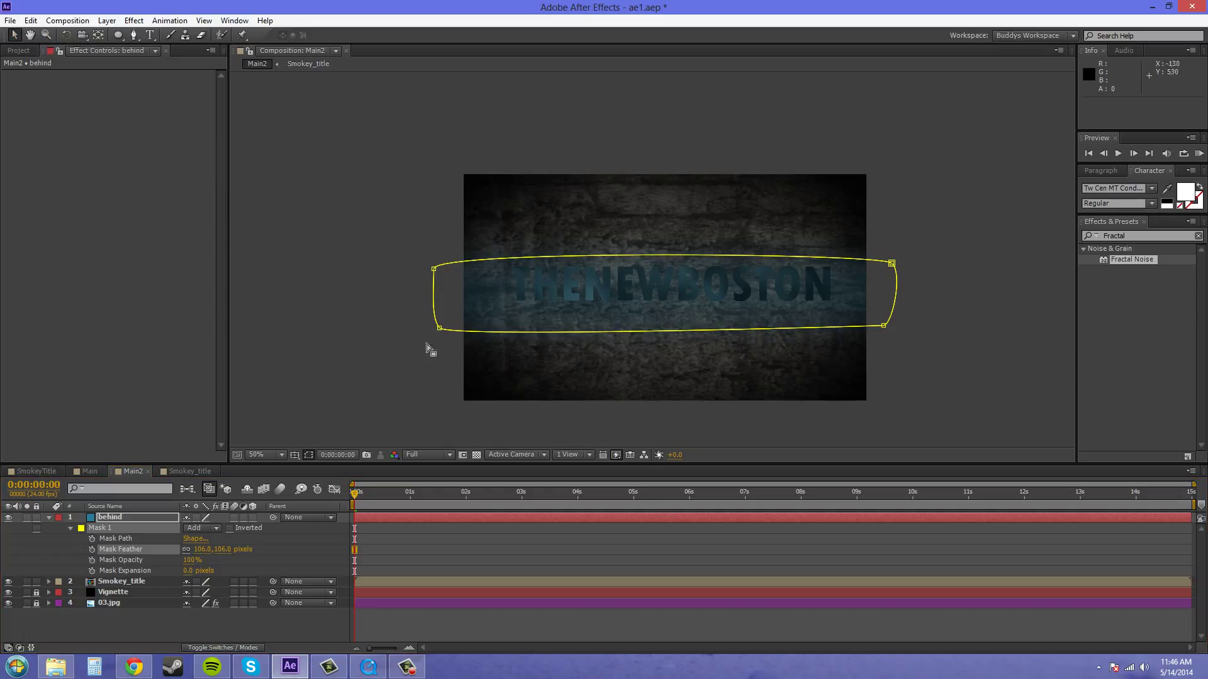
pyautogui.moveTo(441, 327); pyautogui.dragTo(449, 307)
pyautogui.moveTo(884, 325); pyautogui.dragTo(886, 313)
pyautogui.moveTo(890, 264); pyautogui.dragTo(890, 259)
pyautogui.moveTo(434, 269); pyautogui.dragTo(447, 266)
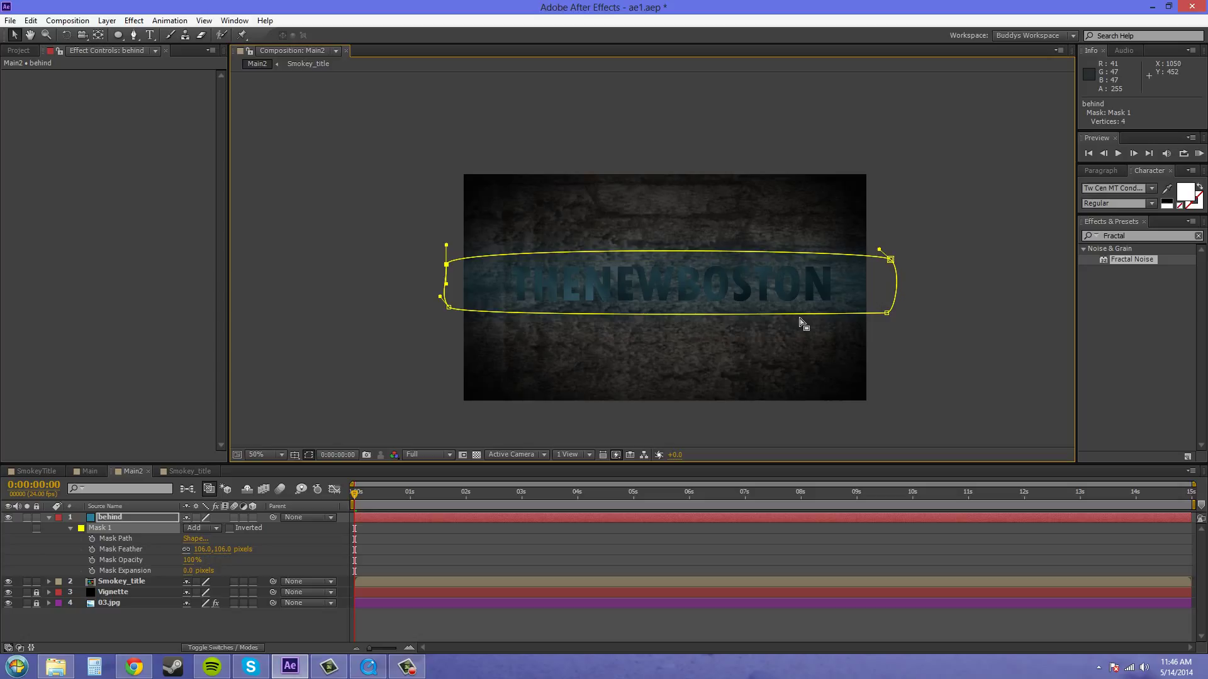
pyautogui.click(406, 666)
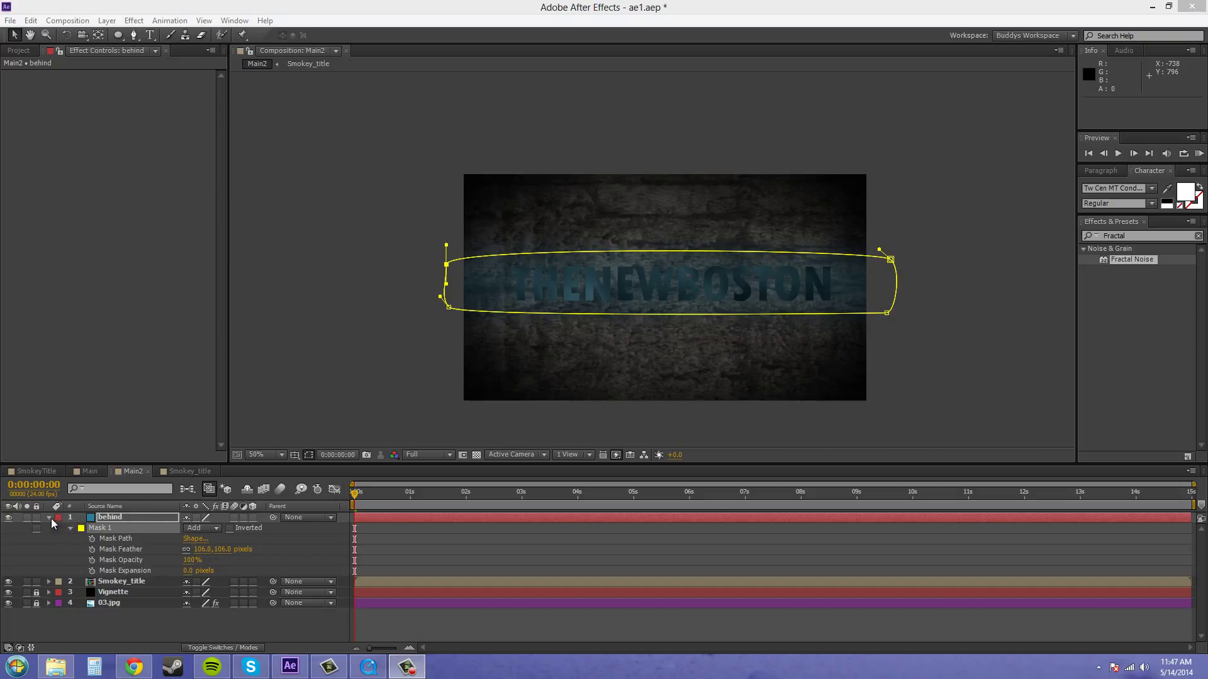
# Step: Collapse the behind layer's properties and set its blending mode to Add
pyautogui.click(69, 527)
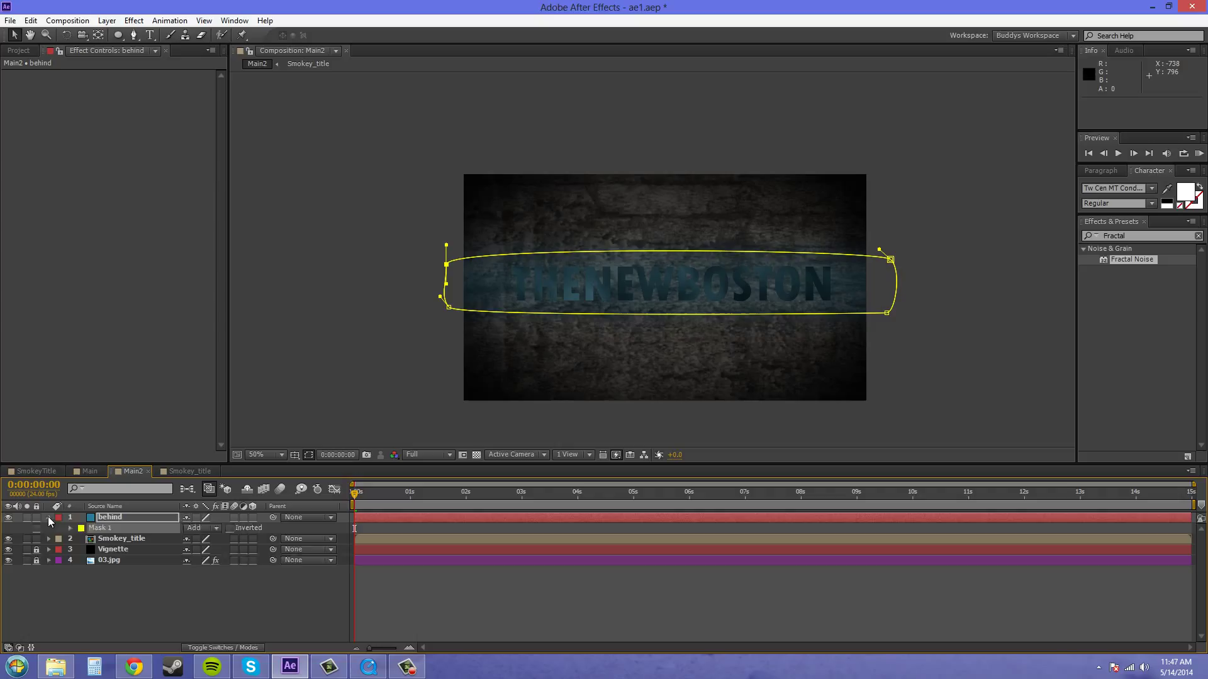
pyautogui.click(48, 517)
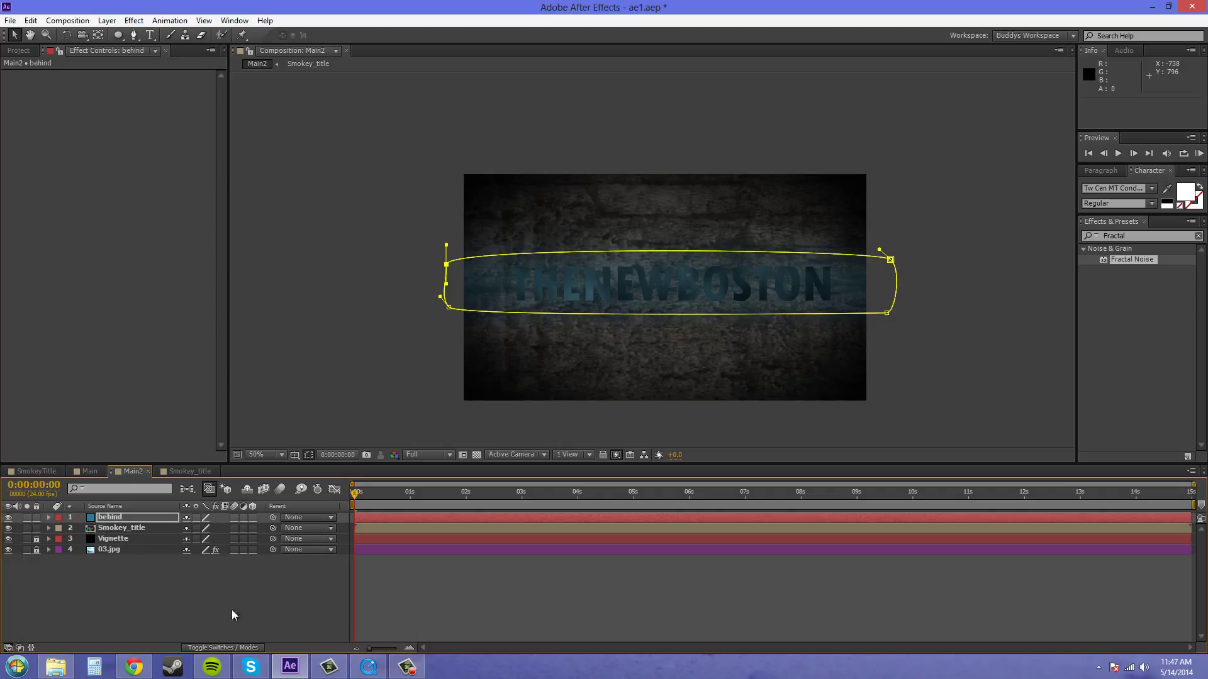
pyautogui.click(233, 647)
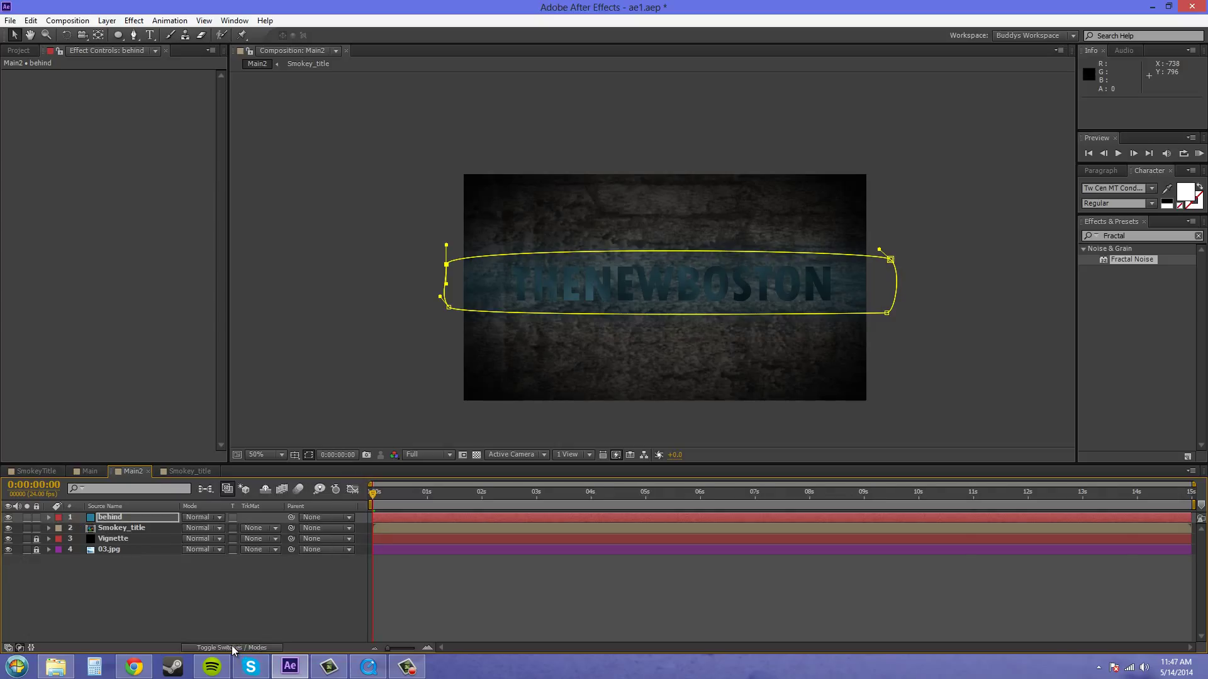
pyautogui.click(194, 517)
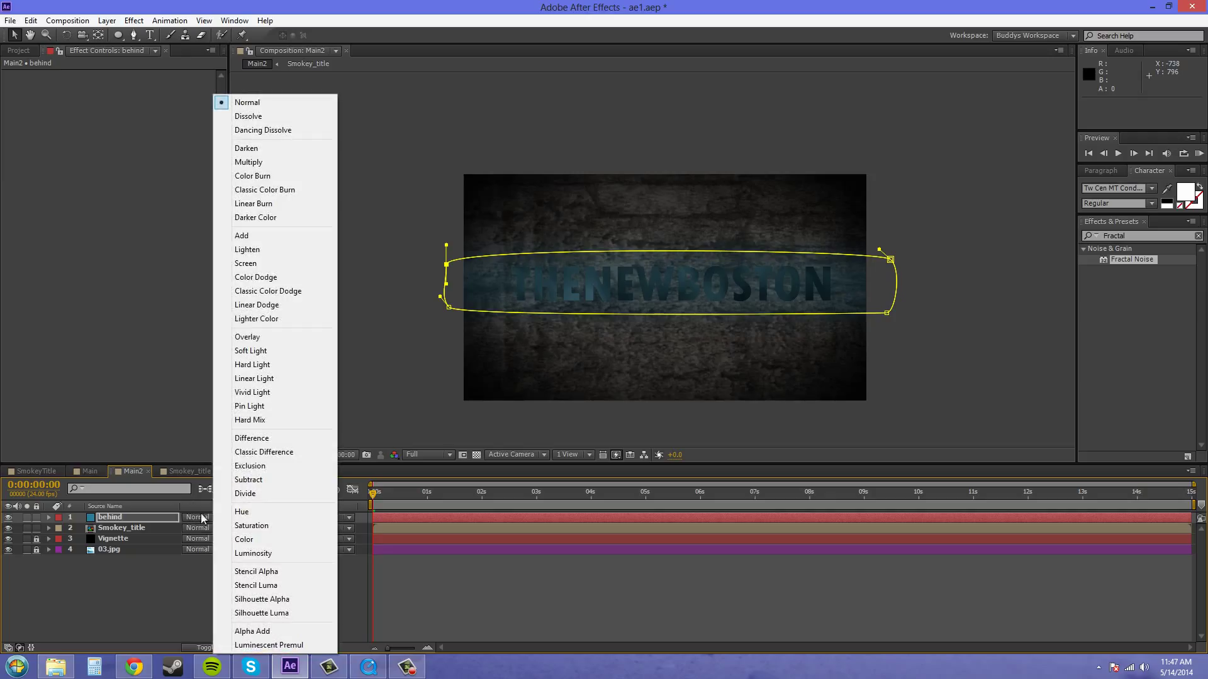
pyautogui.click(250, 237)
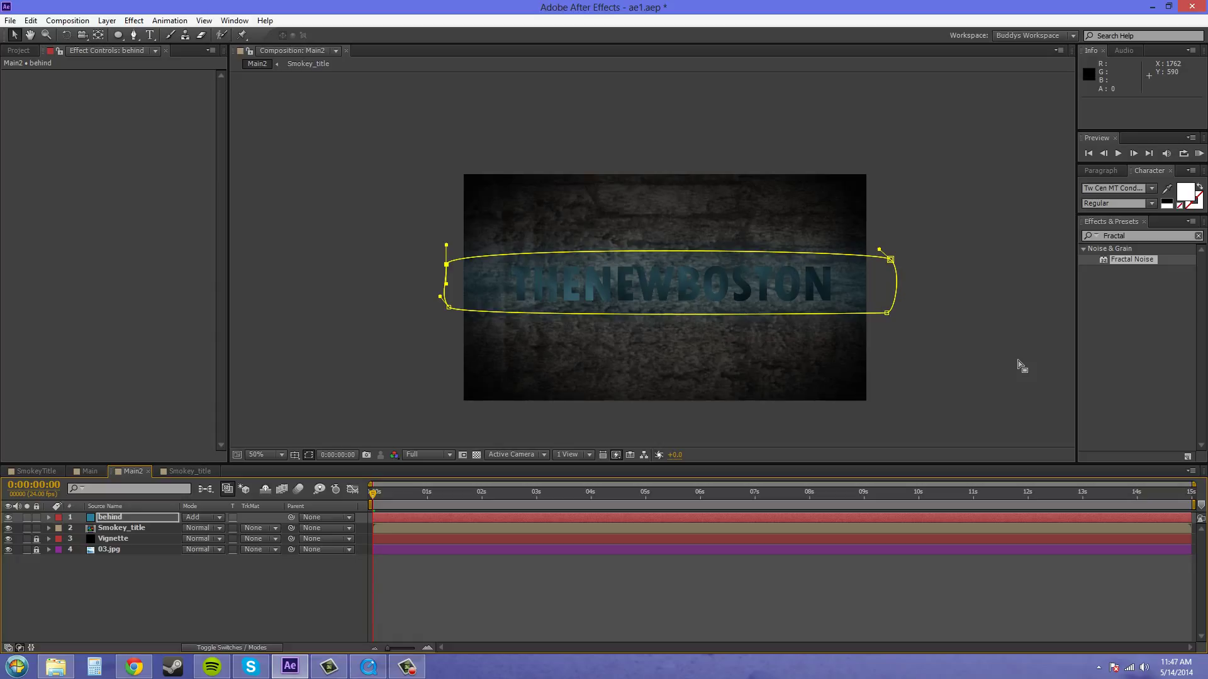
pyautogui.moveTo(1018, 361); pyautogui.dragTo(940, 294)
pyautogui.moveTo(938, 293); pyautogui.dragTo(918, 292)
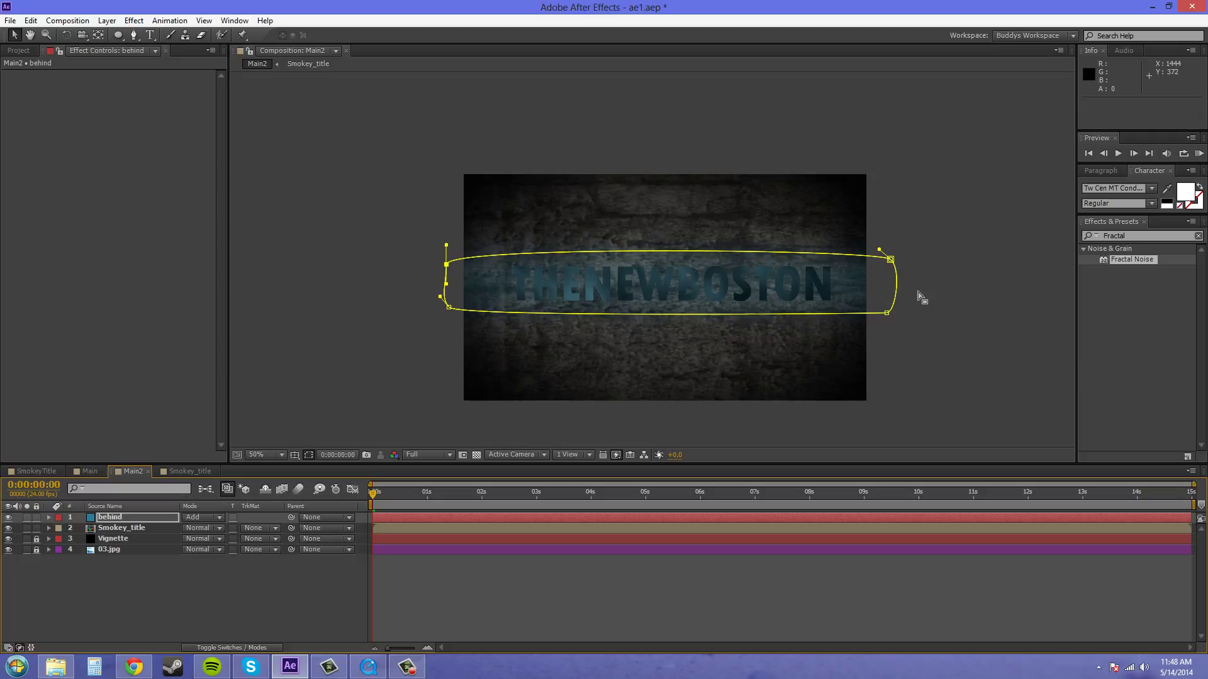